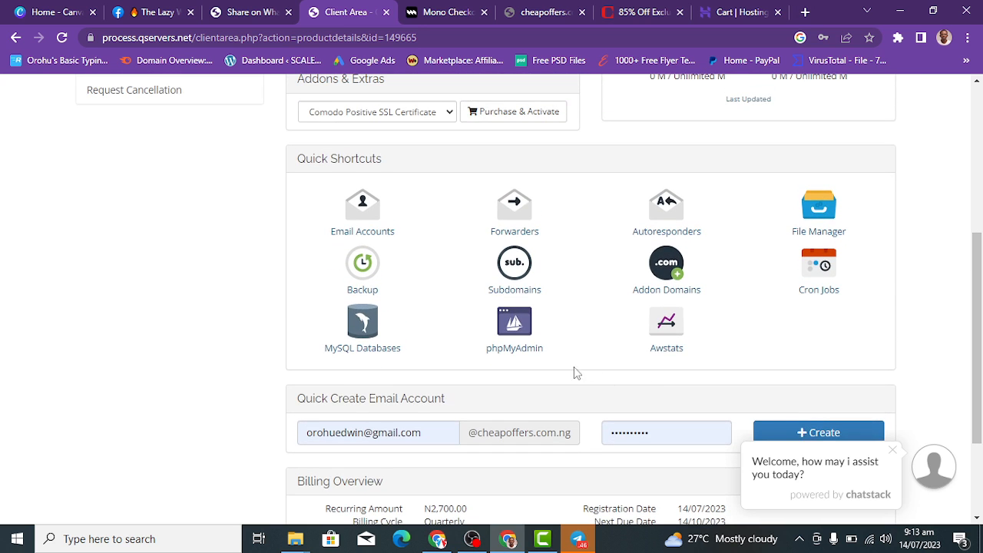
Step: Scroll to the top of the Cheapoffers.com.ng product details, then open a new browser tab
drag(978, 315, 982, 187)
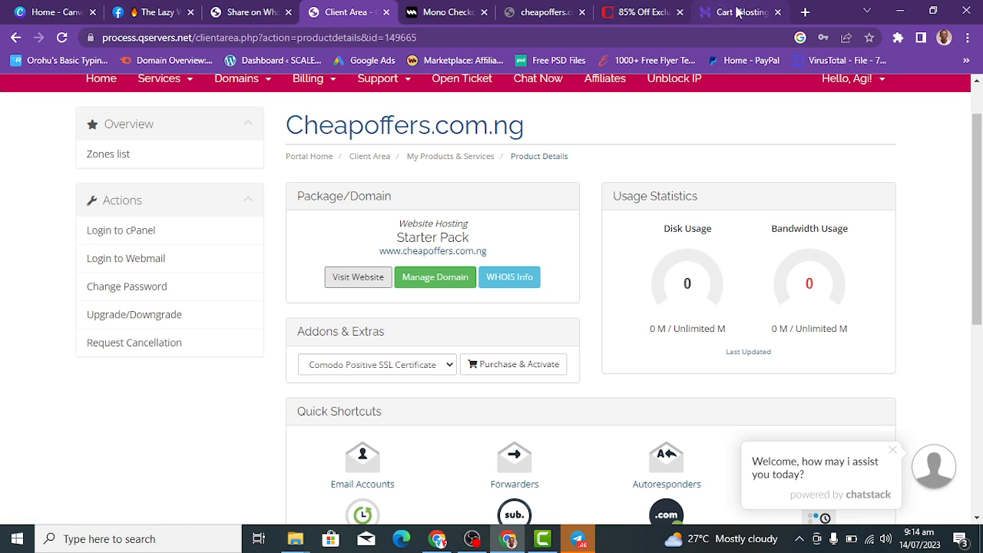
click(805, 13)
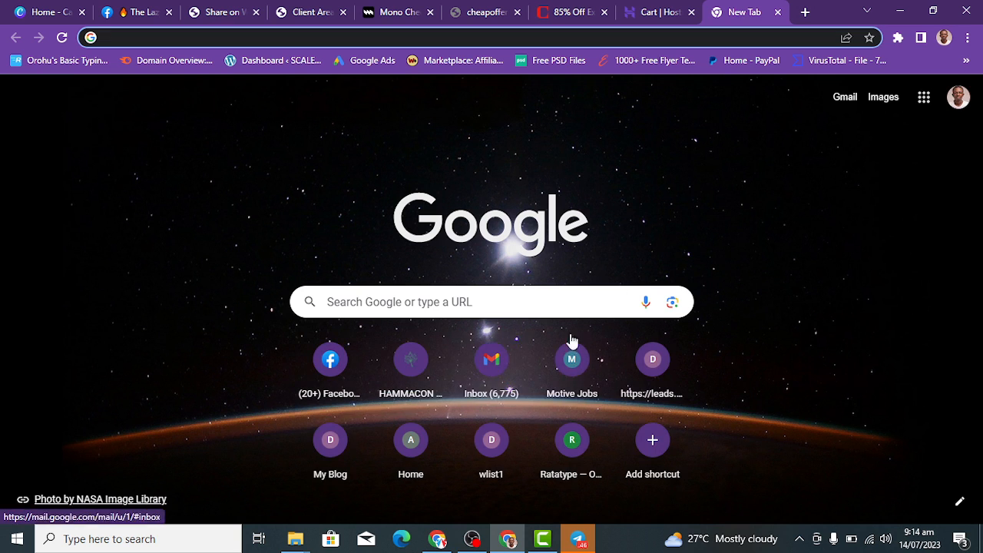
Step: Copy the cPanel URL from the Qservers 'Your Web Space Details' email and open a blank tab
click(845, 98)
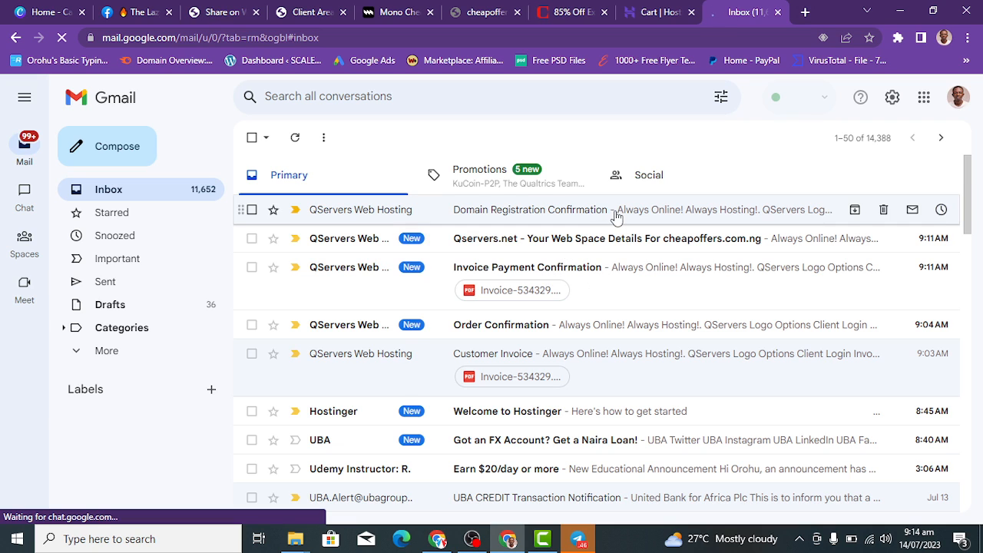
click(606, 249)
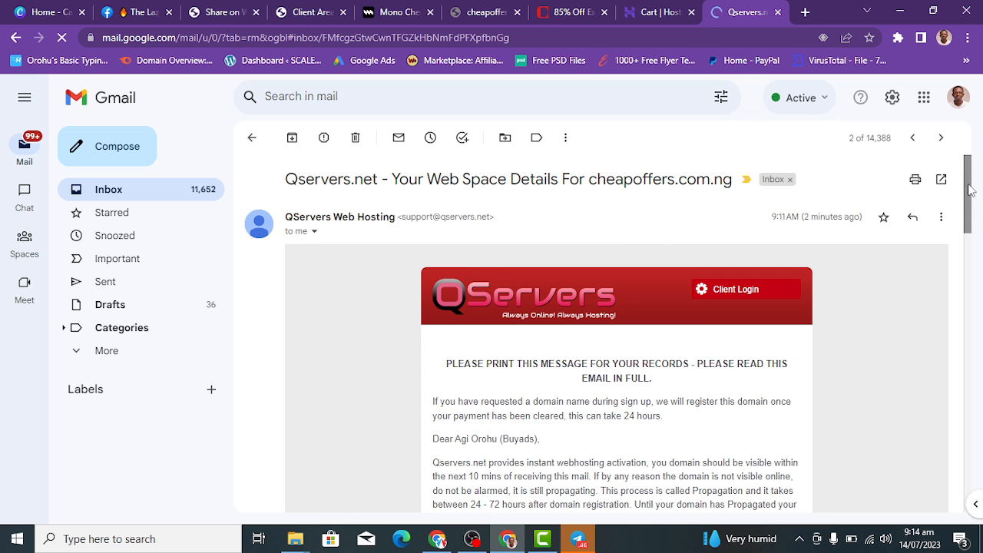
drag(970, 190, 977, 289)
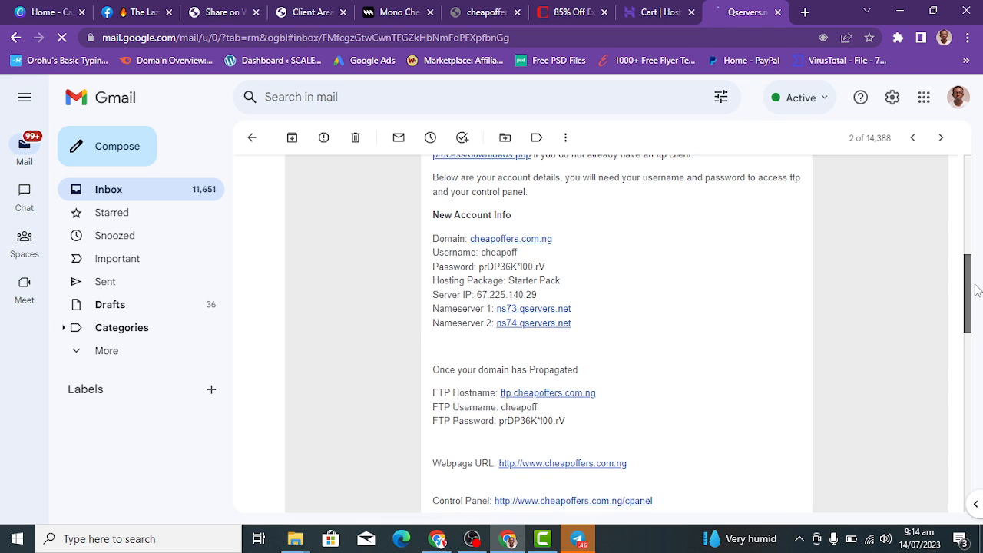
drag(978, 289, 971, 341)
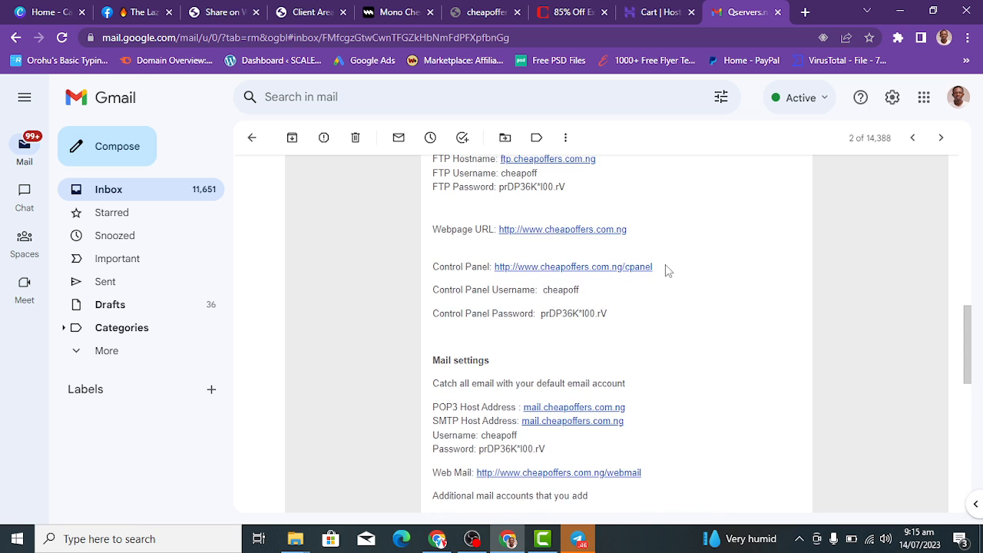
drag(664, 264, 495, 268)
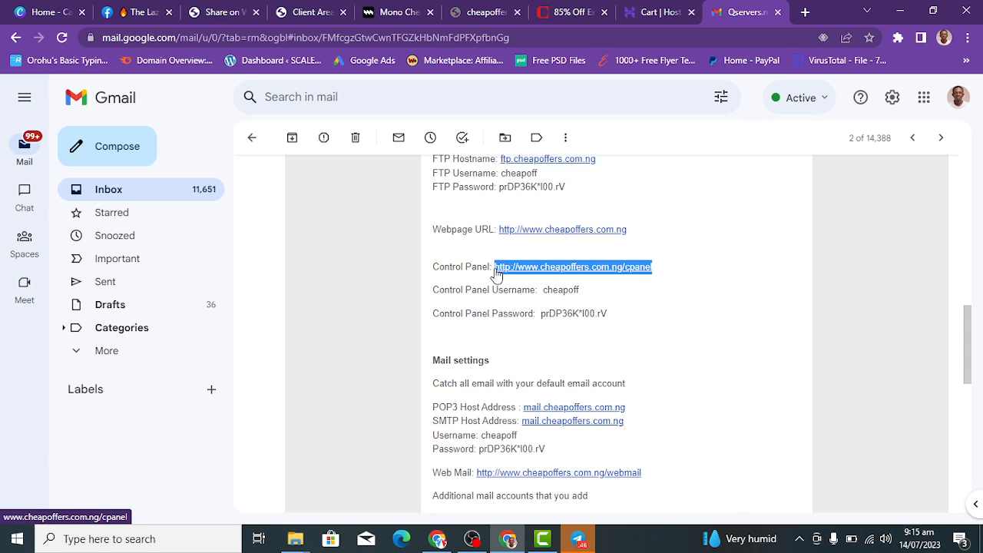
click(804, 12)
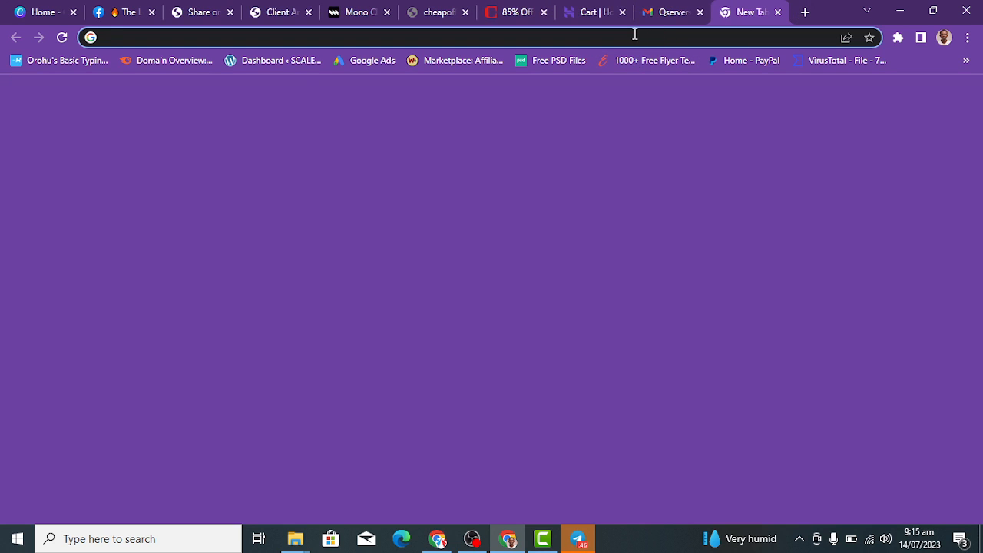
Step: Load the copied cPanel address in the new tab and retry the unreachable site several times
click(635, 34)
text(http://www.cheapoffers.com.ng/cpanel)
key(Return)
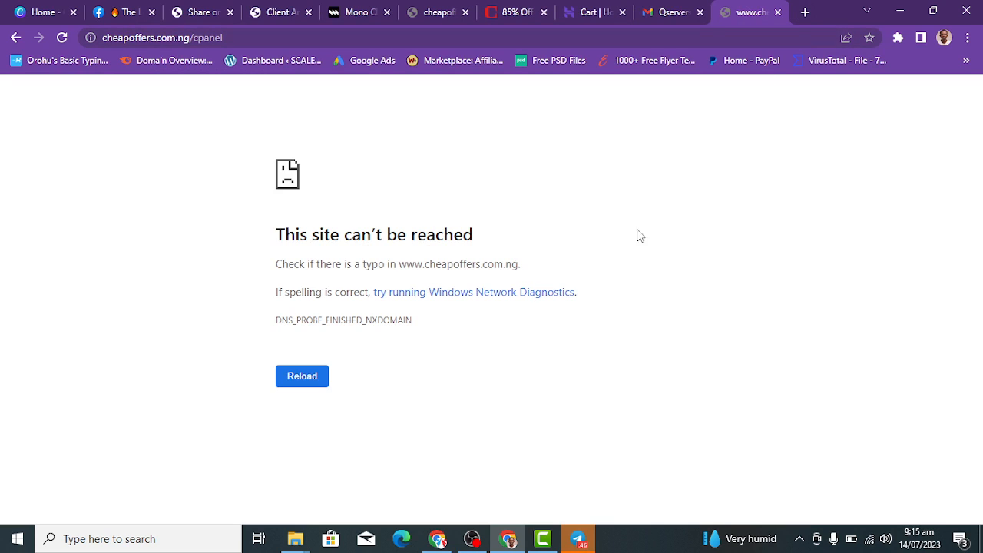
click(292, 386)
click(292, 386)
click(314, 378)
Step: Edit the site address to add 'https//:' and resubmit it, then return to the Qservers email
click(658, 8)
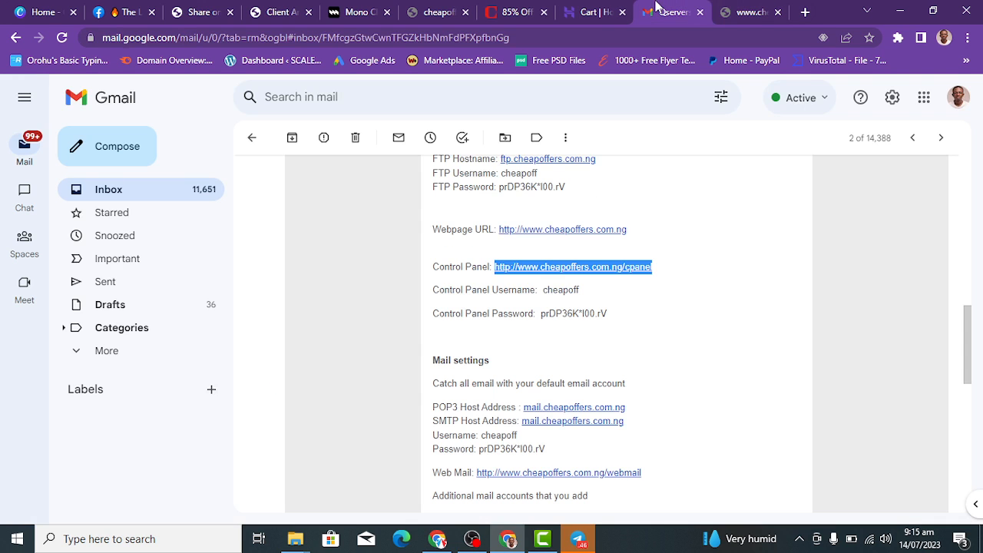
click(747, 9)
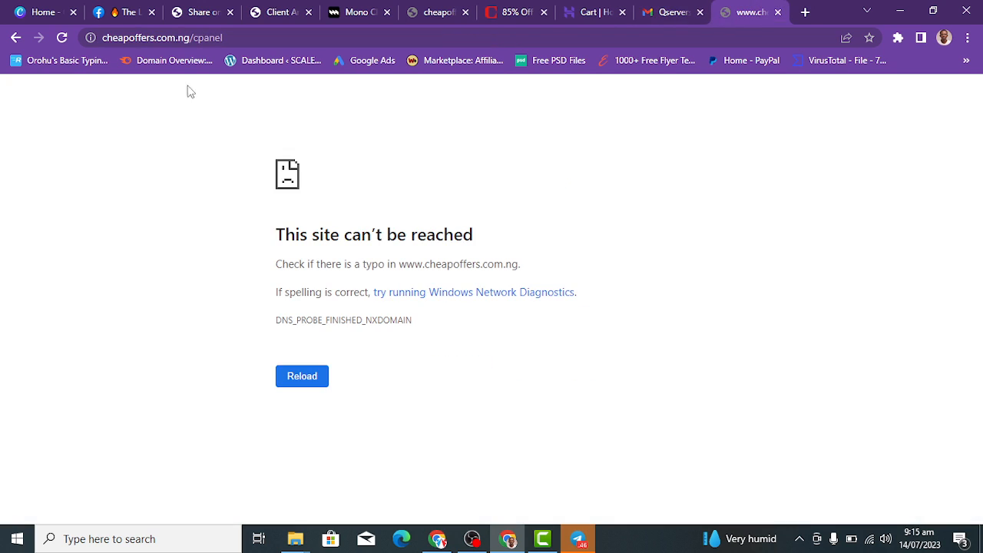
click(105, 37)
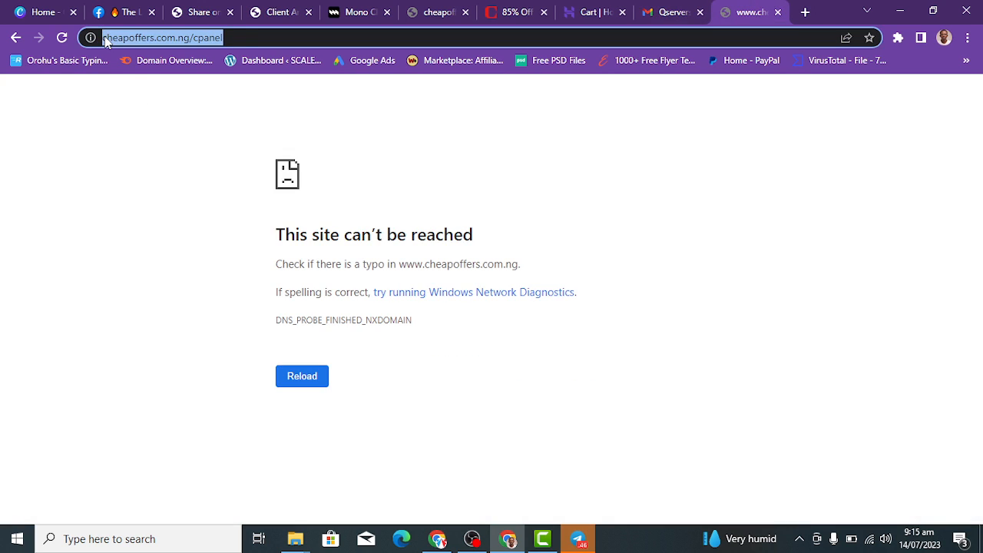
click(105, 38)
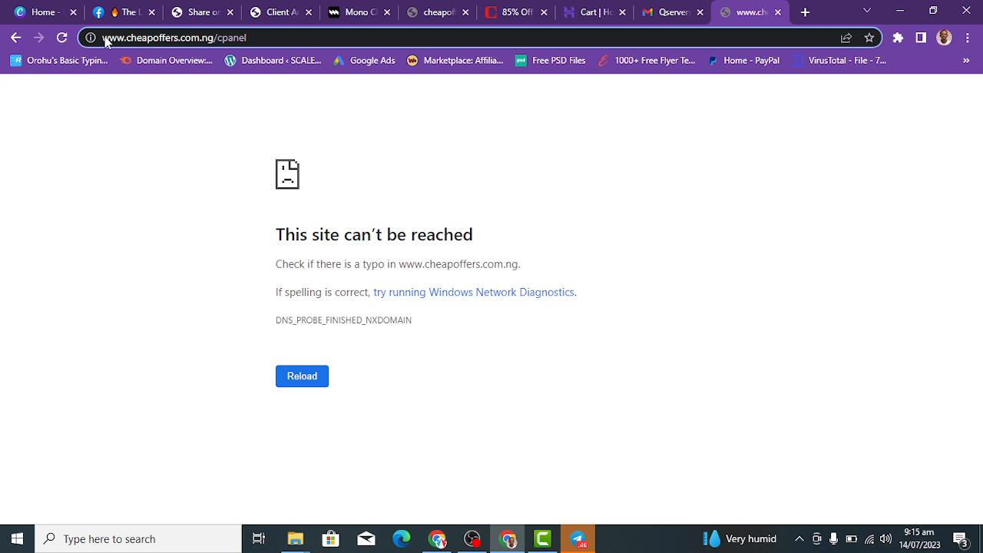
text(https)
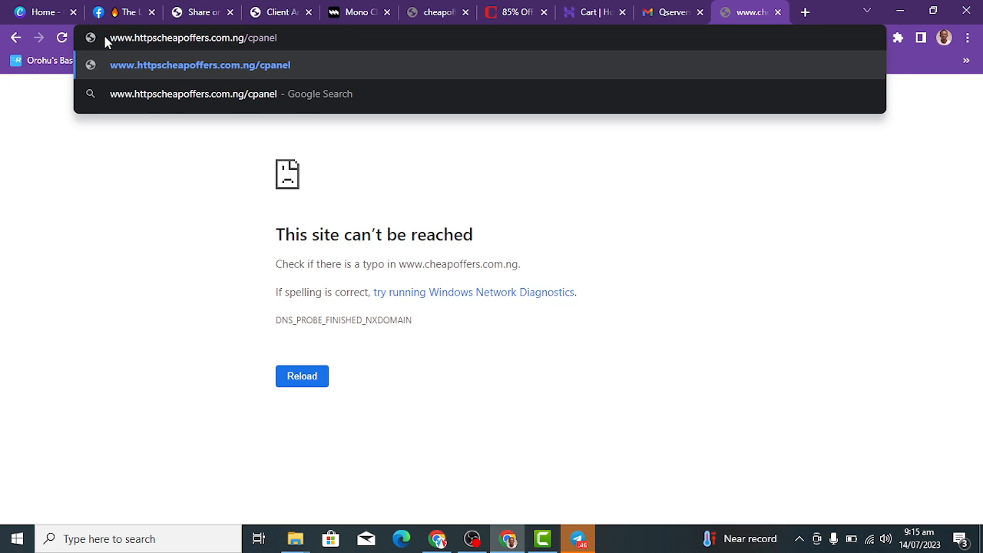
text(//:)
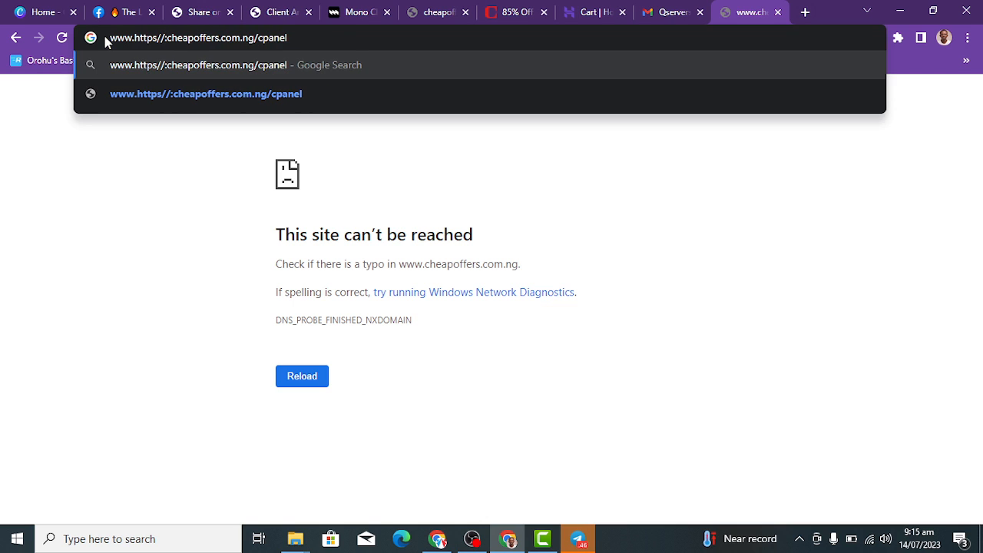
key(Return)
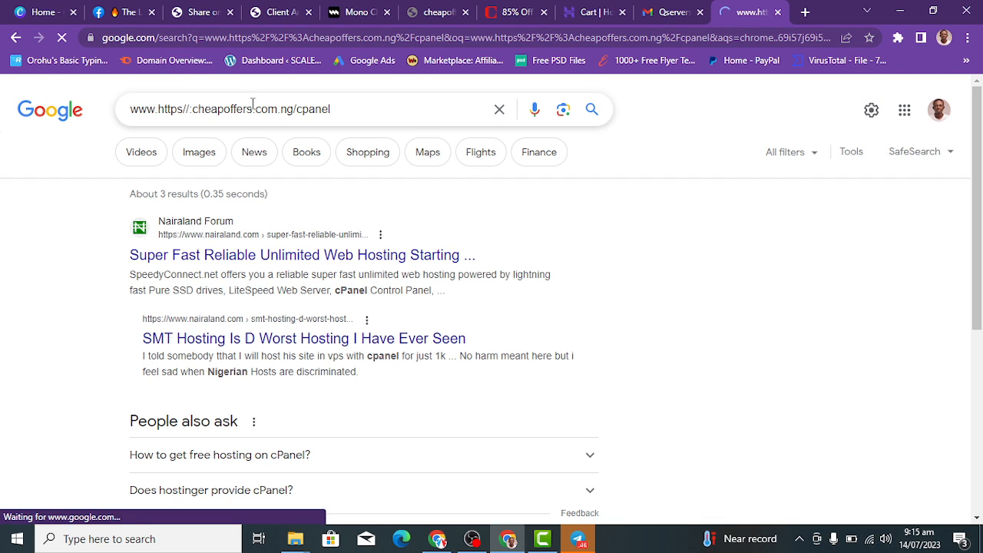
click(674, 11)
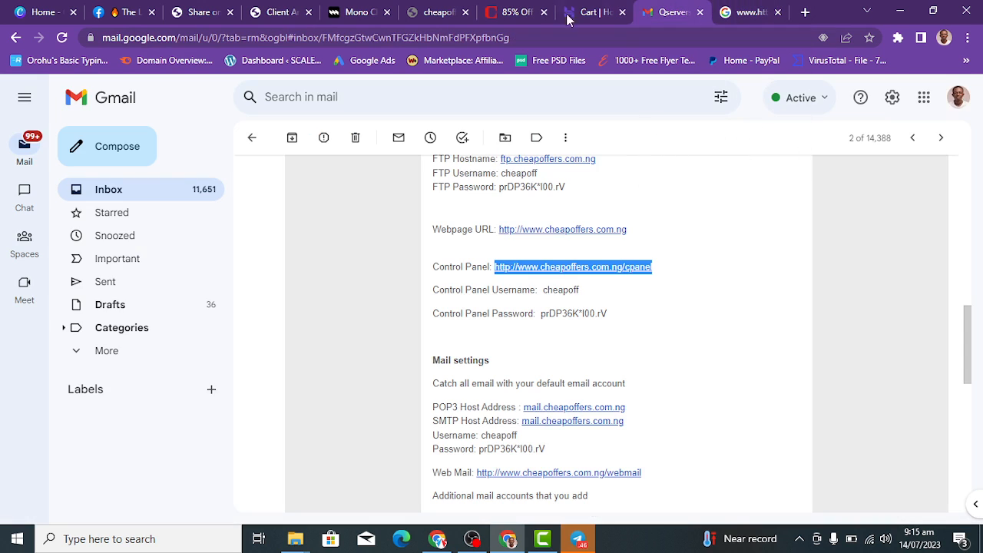
Step: Open the email's cPanel link in its own tab, close the Google search tab, and review New Account Info
click(565, 269)
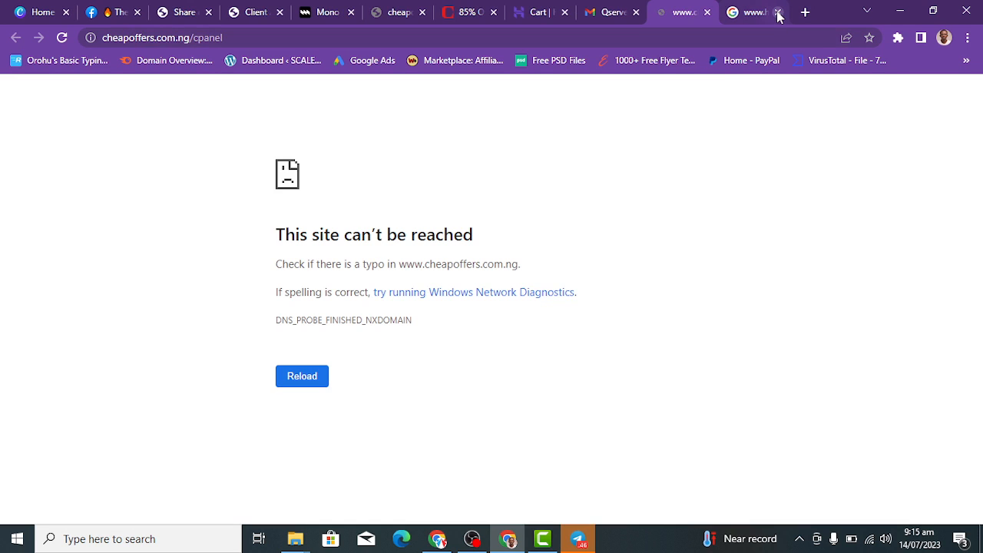
click(779, 12)
click(655, 11)
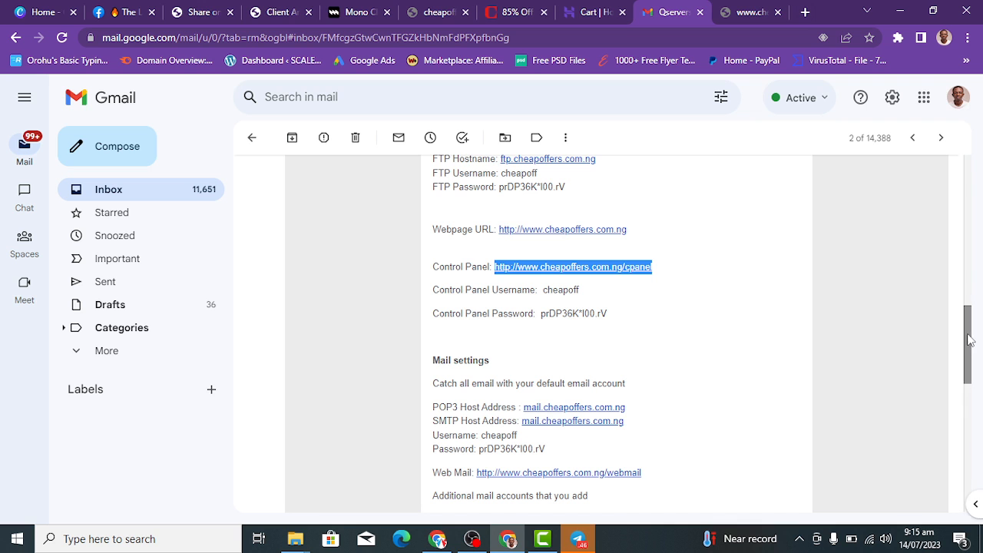
drag(969, 340, 969, 241)
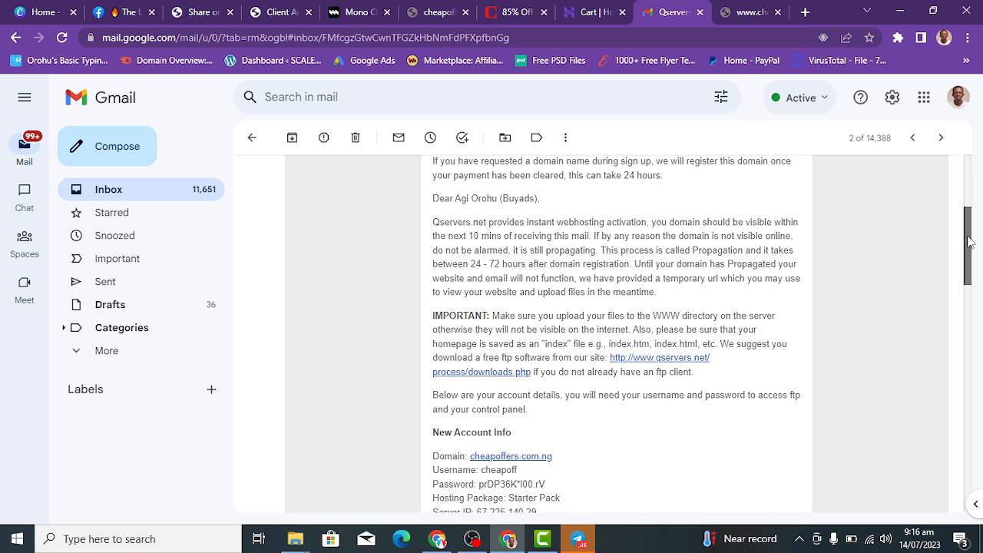
drag(969, 242, 977, 219)
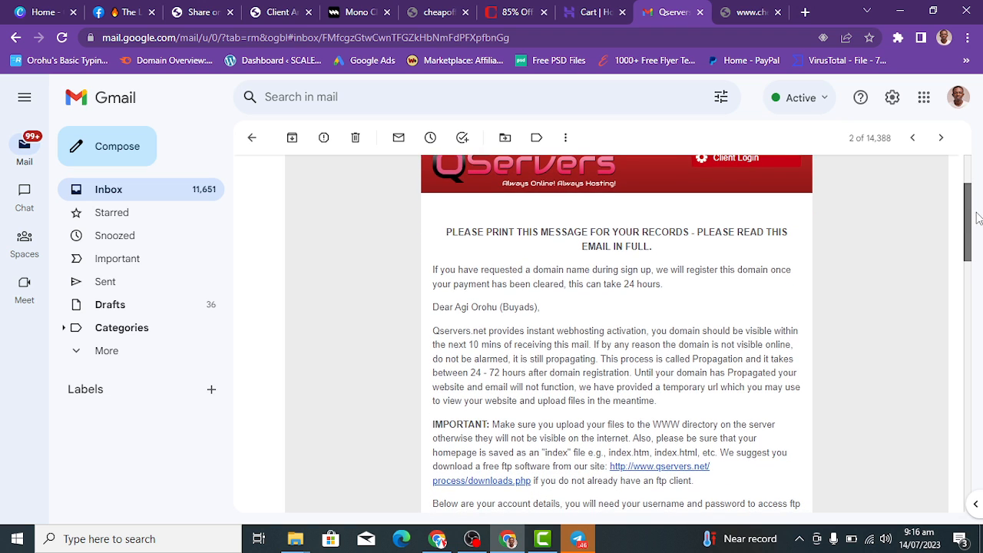
drag(977, 219, 977, 221)
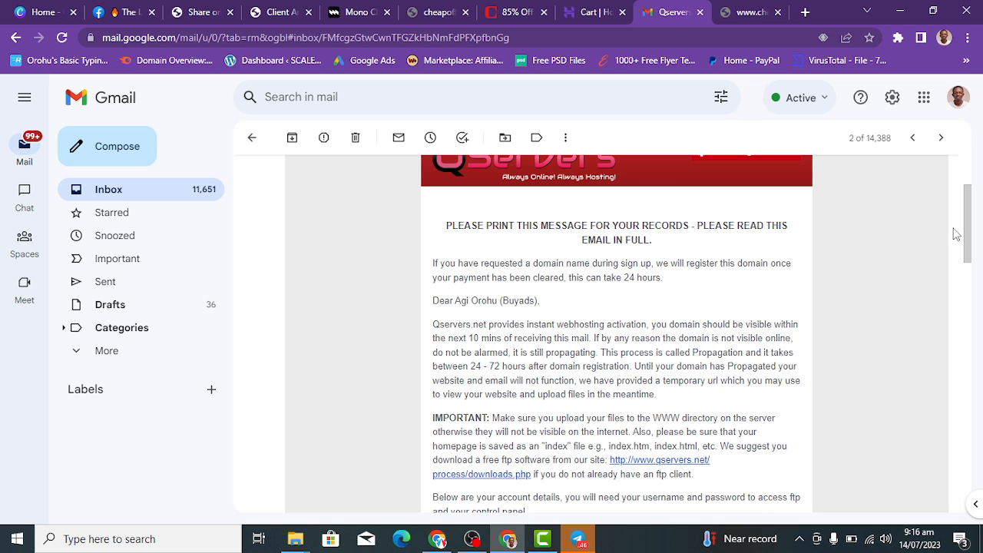
drag(970, 231, 967, 266)
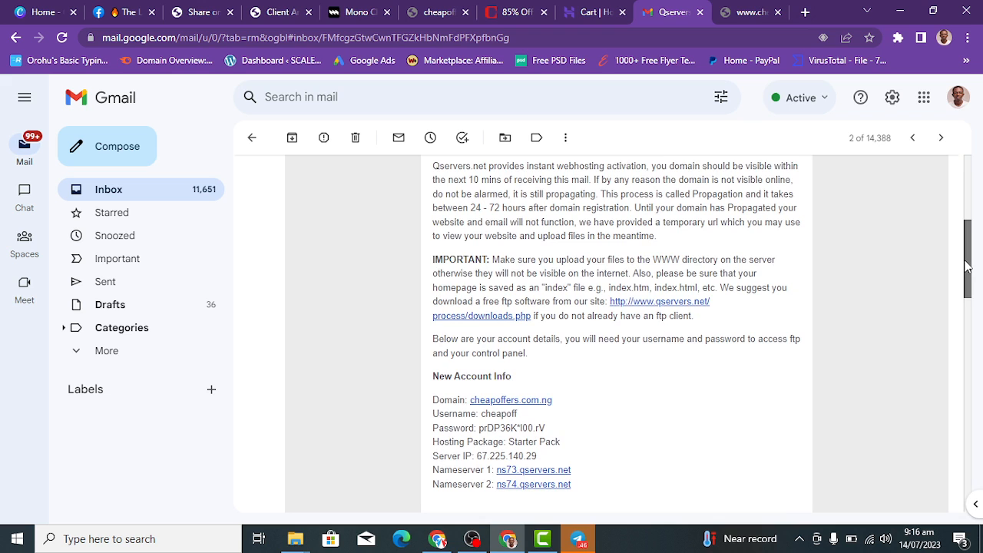
click(588, 13)
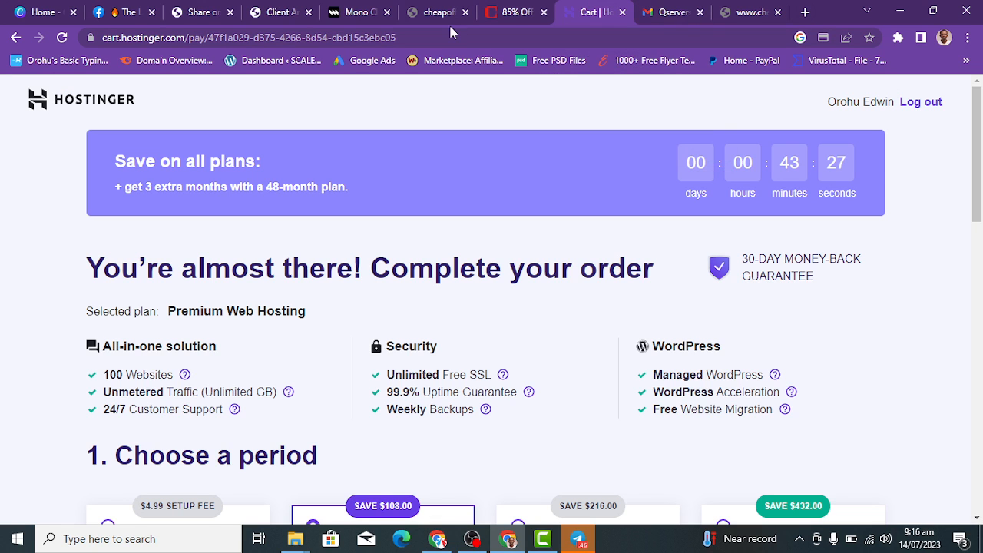
Step: Open Manage Domain for cheapoffers.com.ng in a new tab, review its overview, then return to the Starter Pack details
click(297, 8)
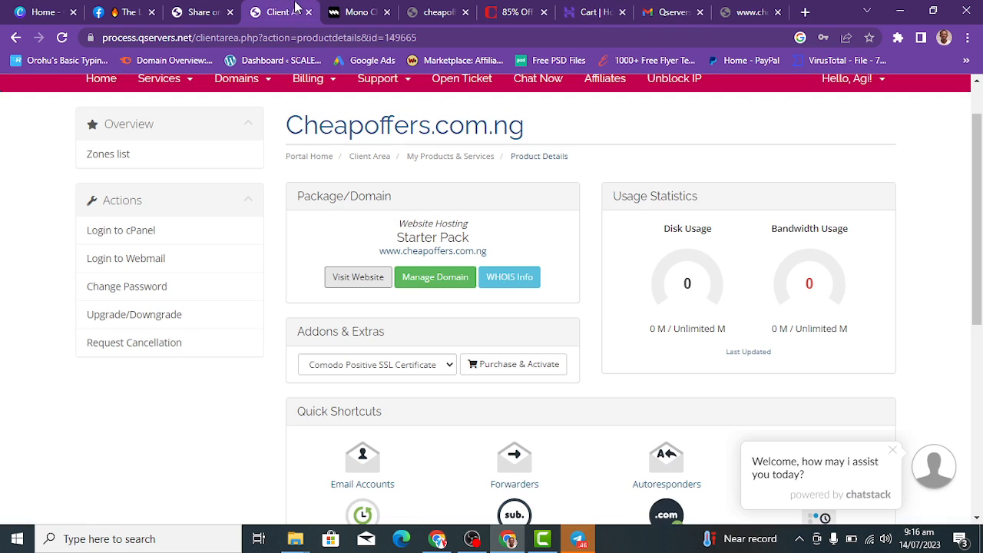
right_click(433, 284)
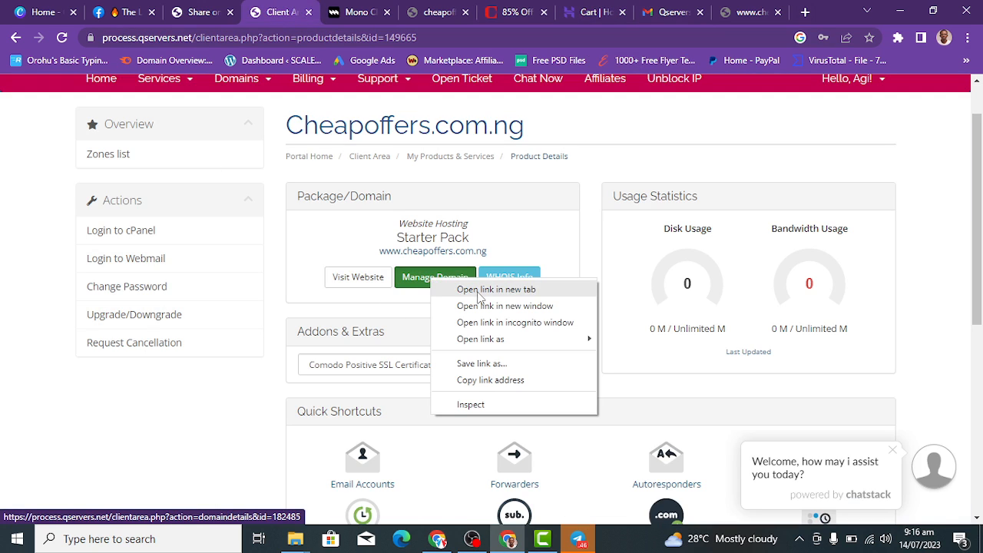
click(479, 289)
click(310, 12)
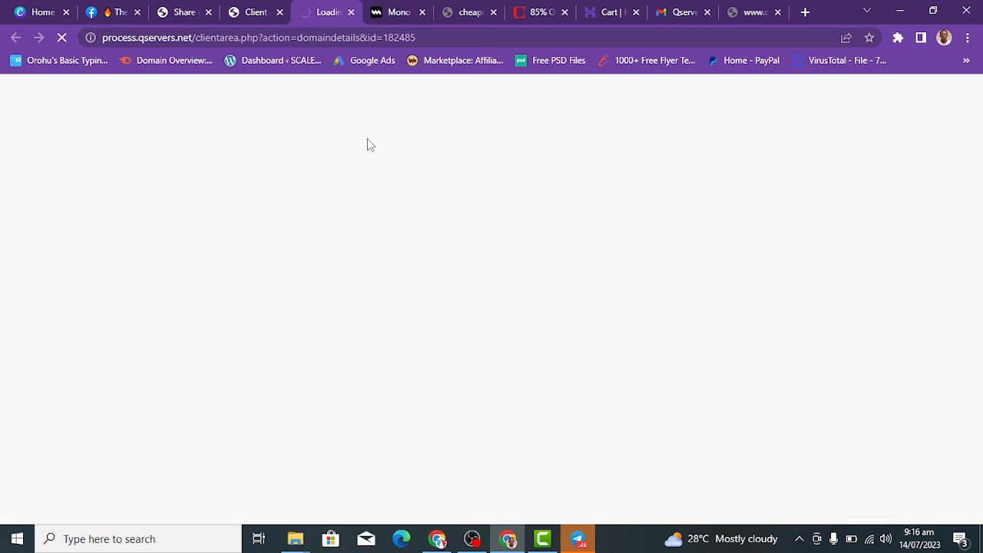
click(252, 15)
click(320, 11)
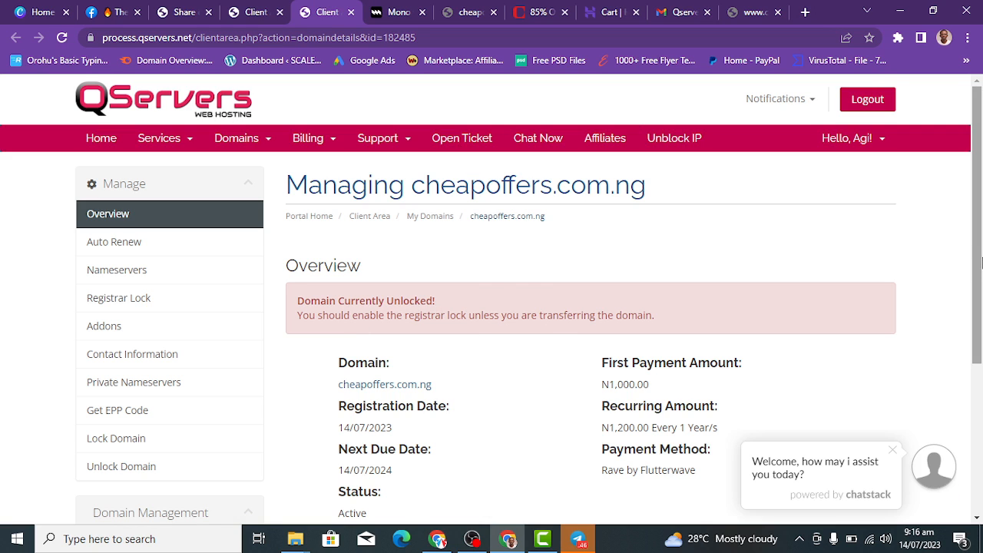
drag(981, 261, 981, 375)
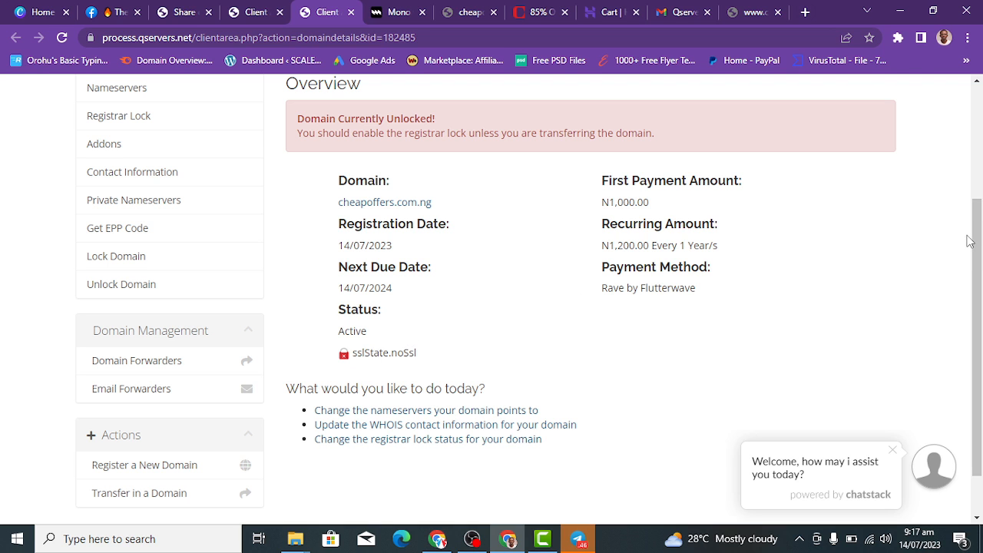
drag(975, 242, 976, 178)
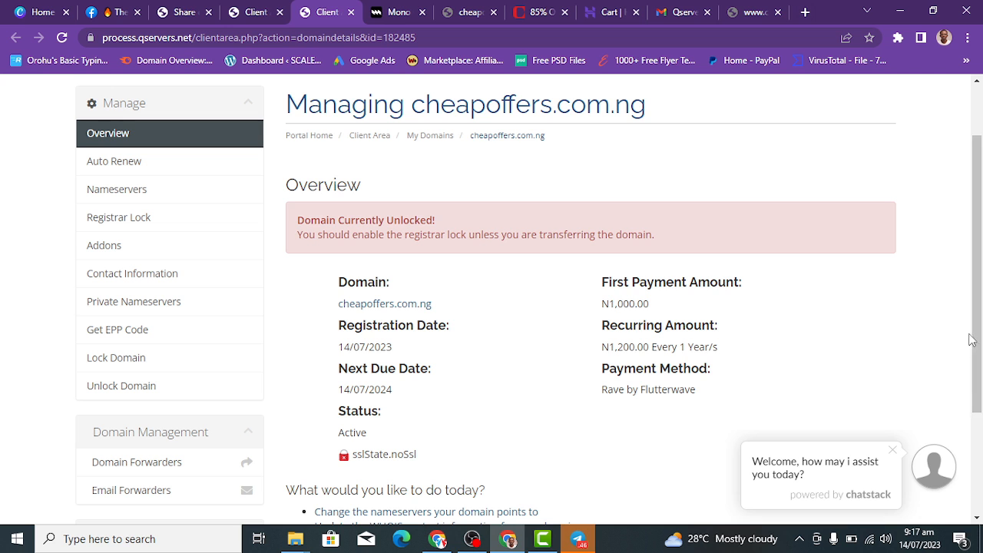
scroll(958, 331, down, 1)
drag(958, 332, 980, 261)
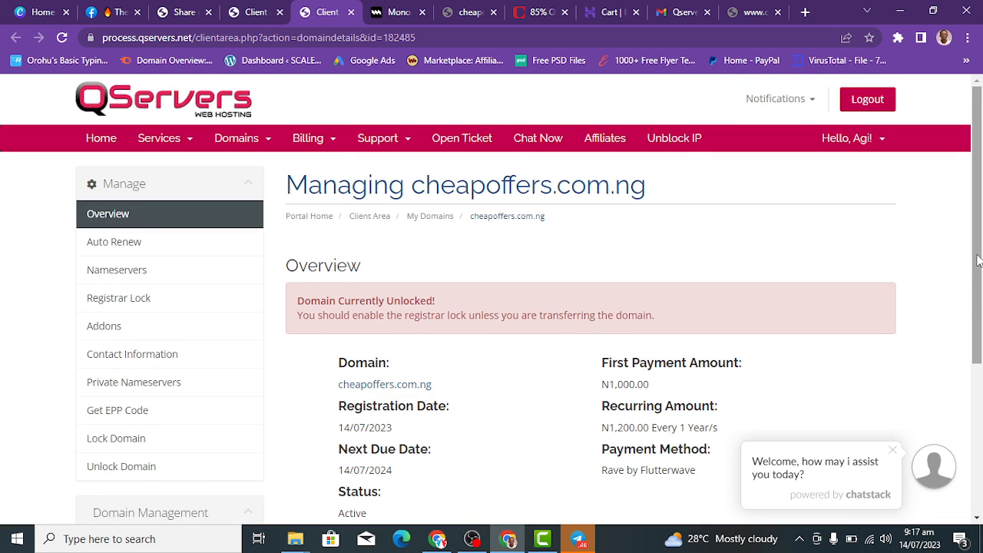
click(257, 11)
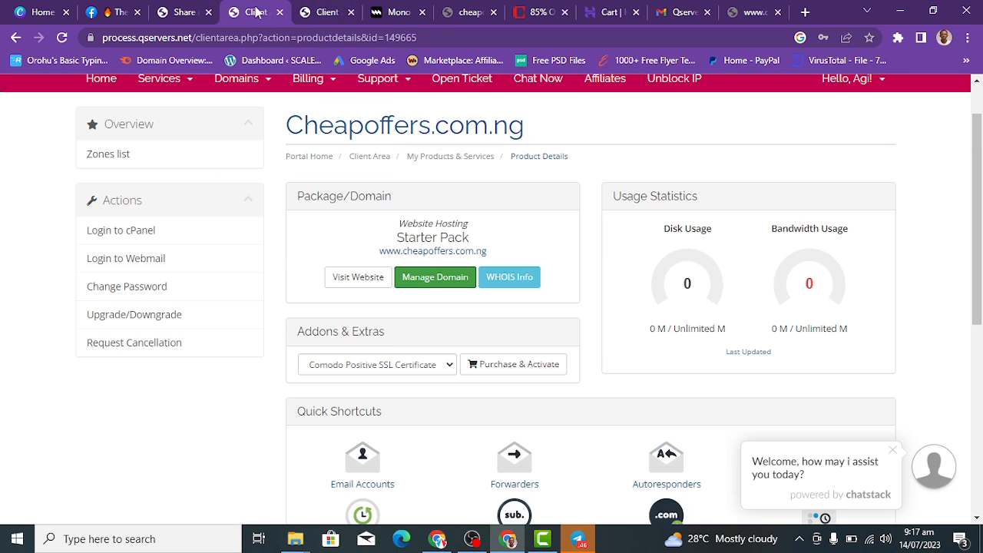
Step: Log into cPanel and open WordPress from the Softaculous Apps Installer section
click(122, 234)
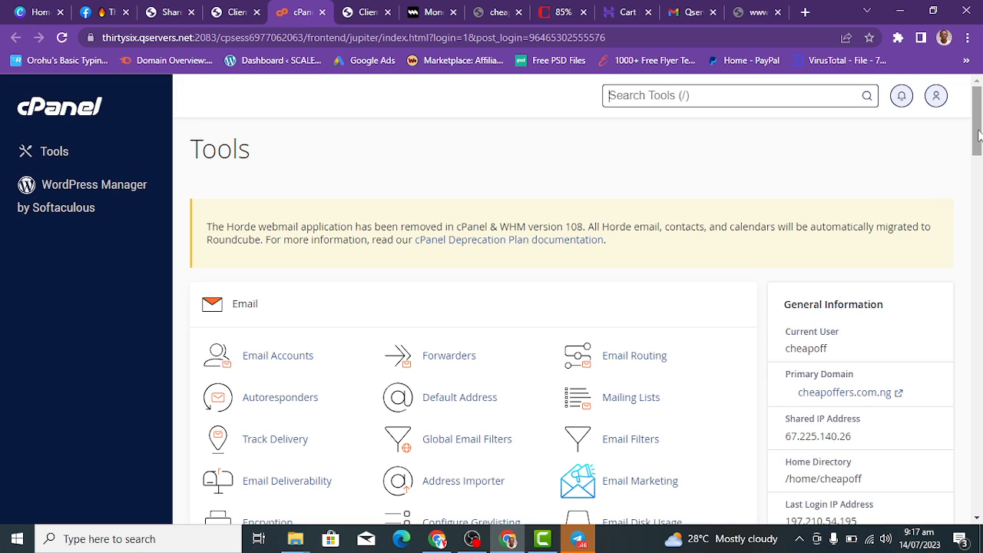
click(936, 96)
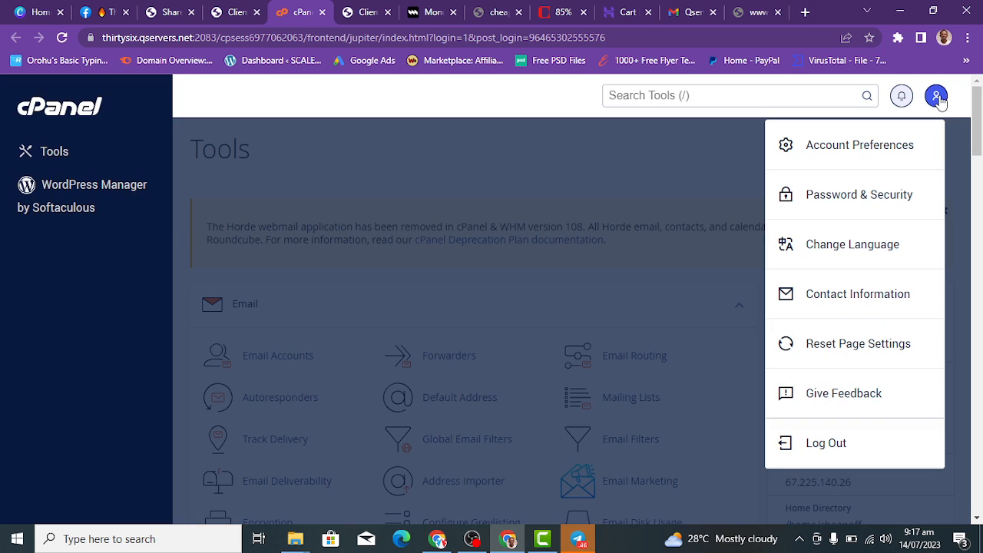
click(939, 98)
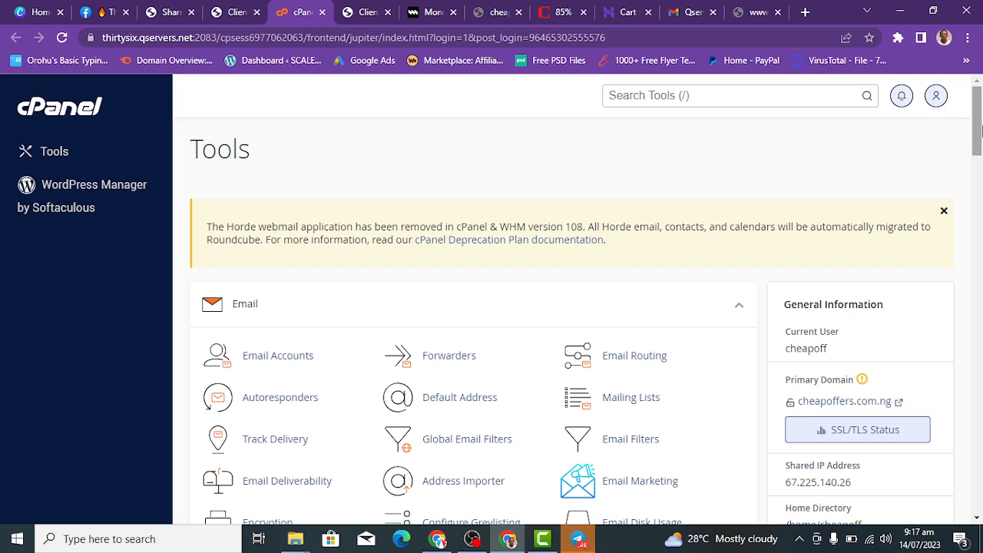
mouse_move(977, 130)
mouse_down()
mouse_move(979, 168)
mouse_move(979, 139)
mouse_up()
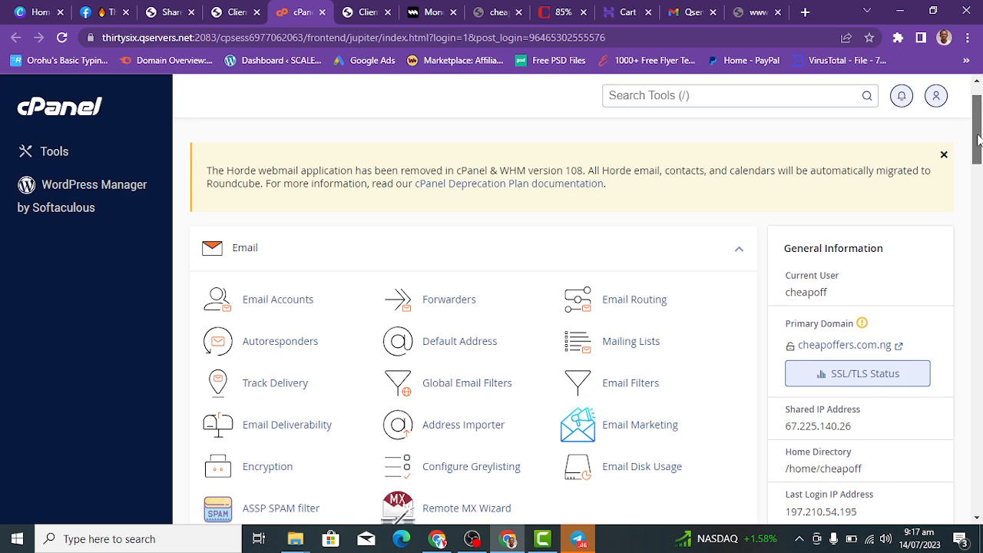
drag(979, 139, 978, 369)
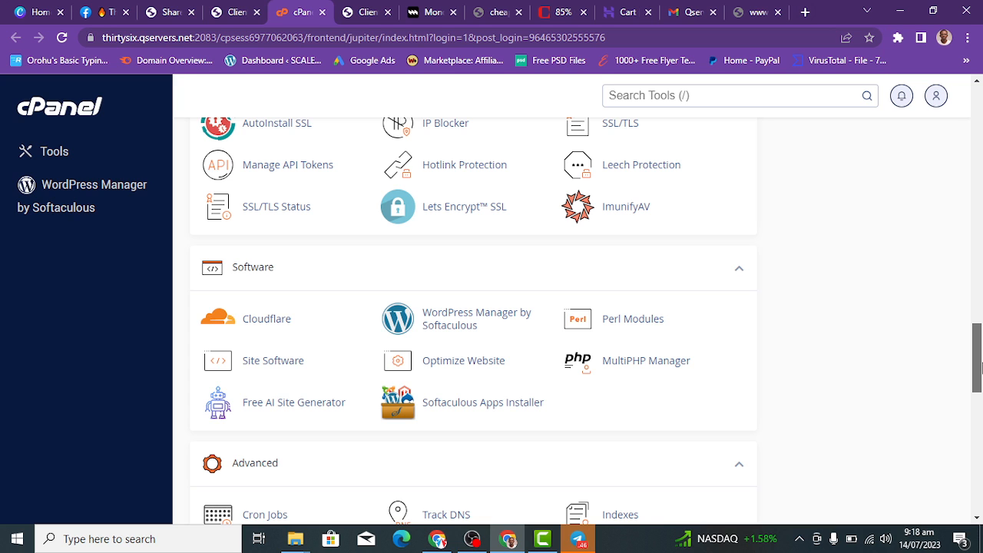
drag(980, 369, 977, 114)
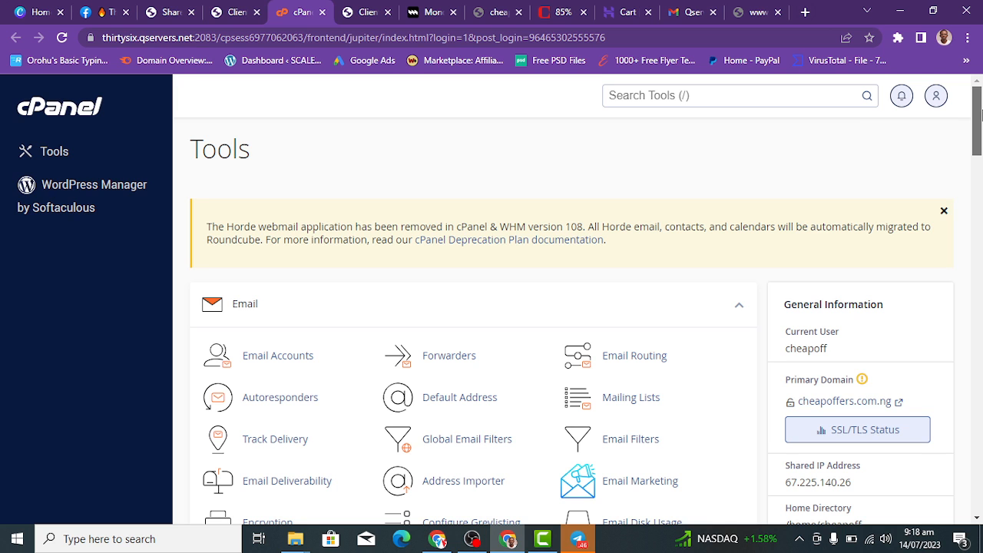
drag(979, 114, 980, 373)
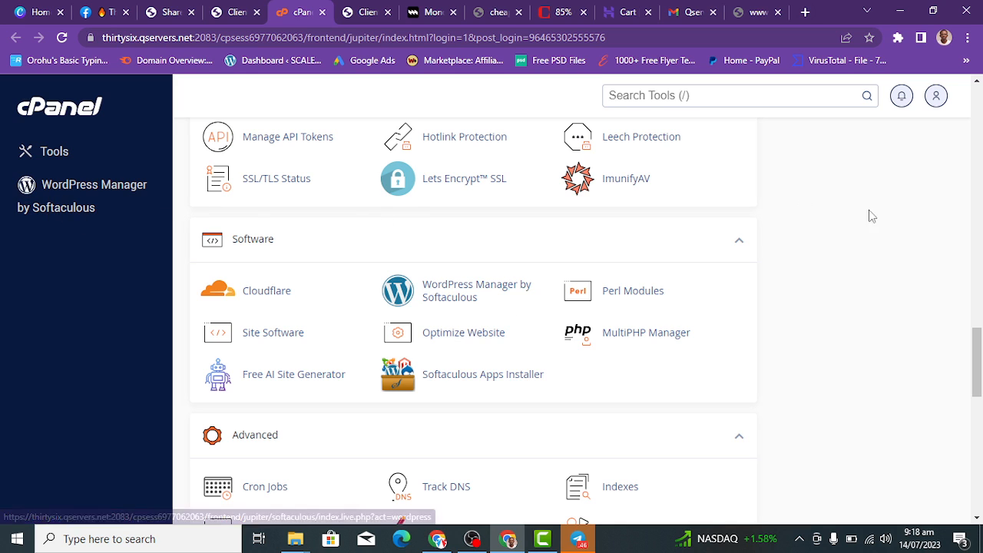
drag(979, 345, 980, 447)
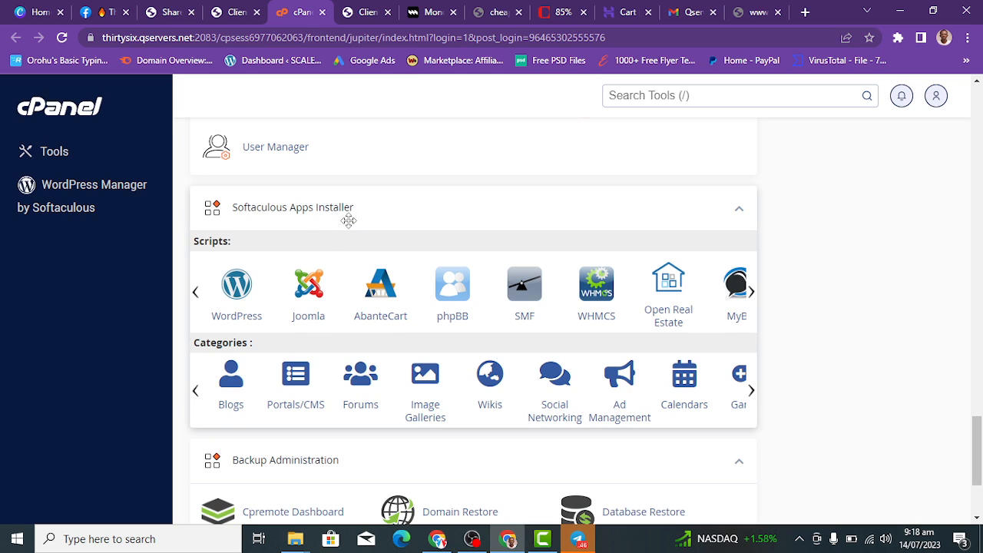
click(234, 296)
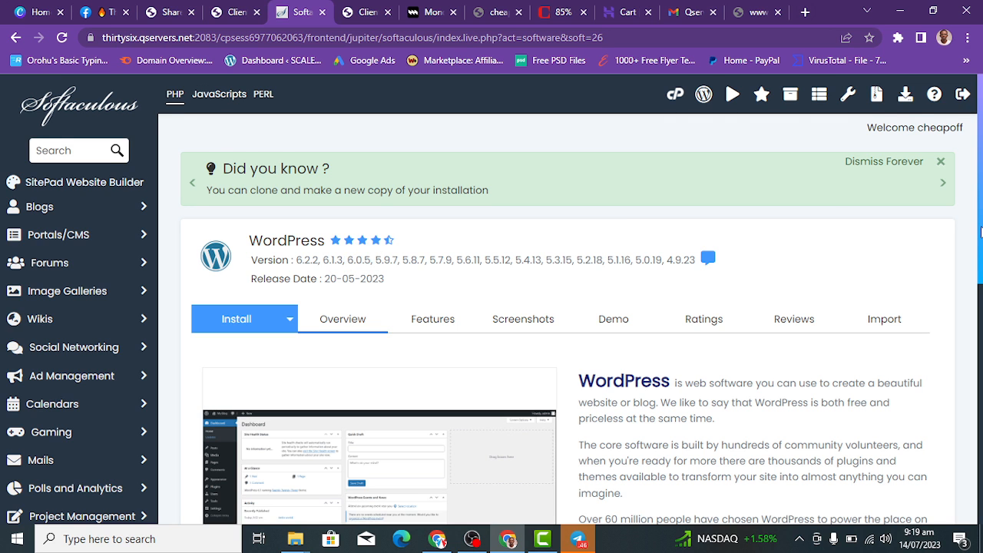
drag(981, 232, 978, 375)
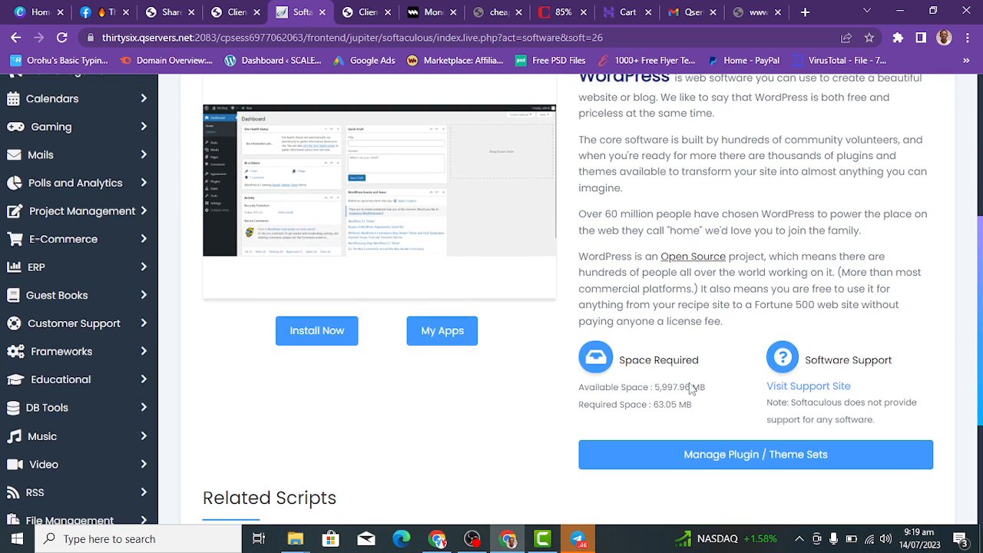
click(329, 343)
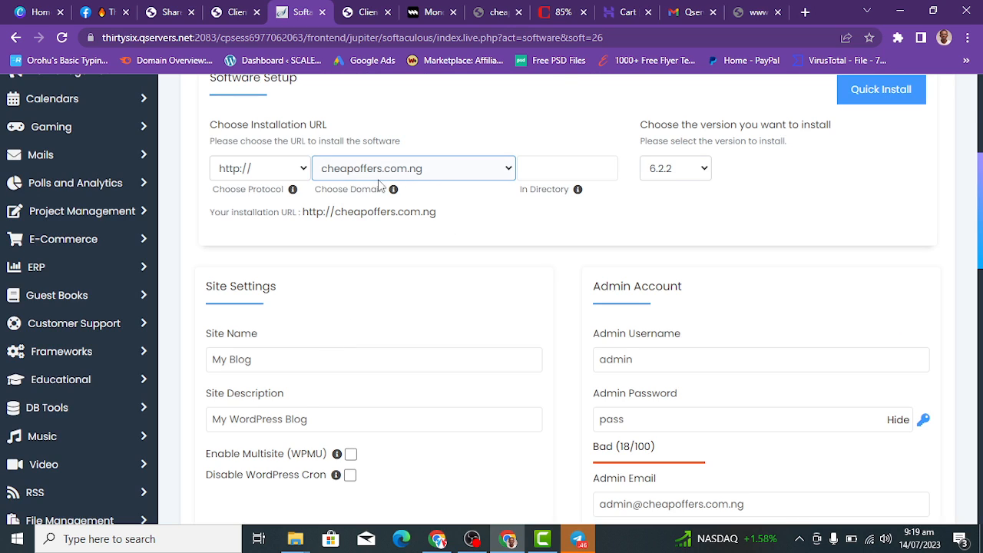
click(295, 175)
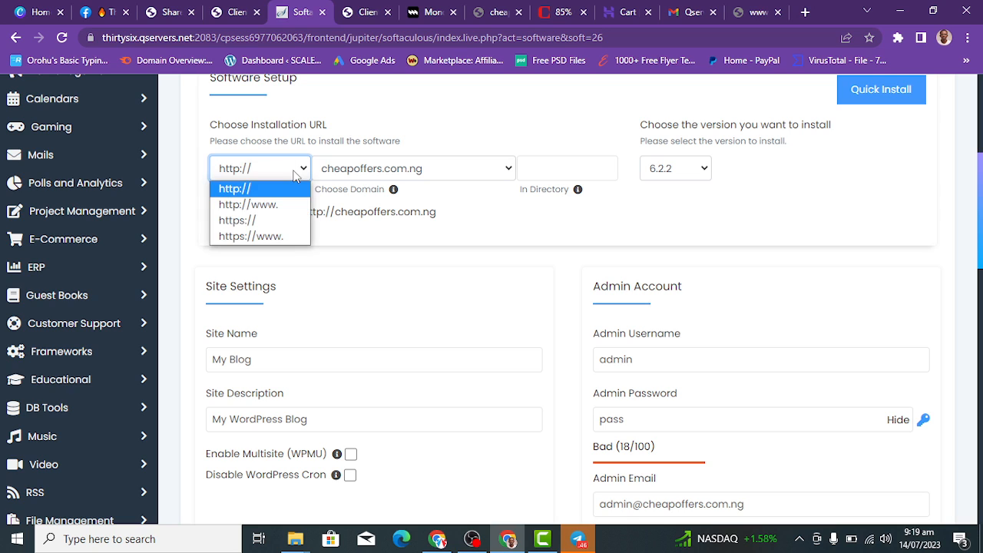
click(242, 221)
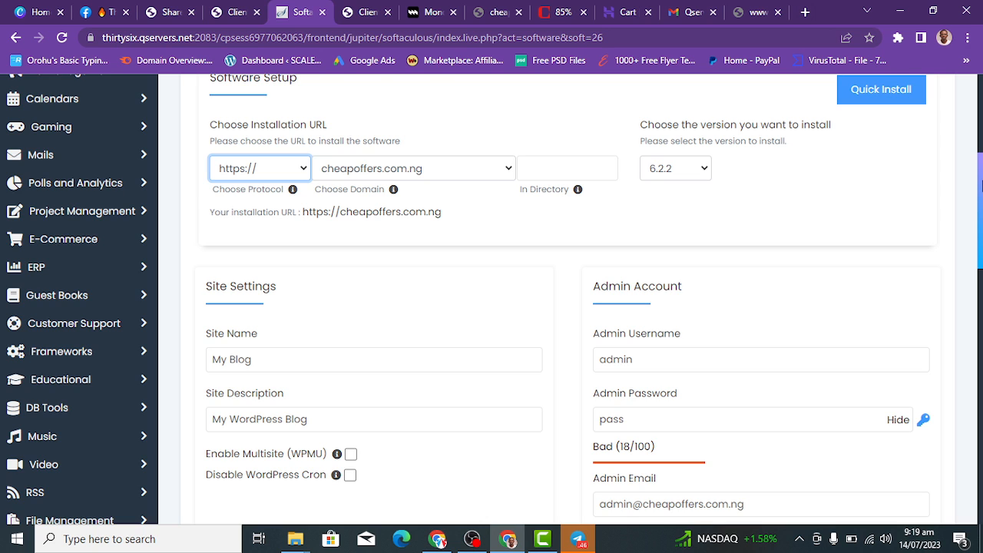
Step: Replace the default site name with 'Cheap Offers'
scroll(981, 185, up, 1)
scroll(498, 273, down, 3)
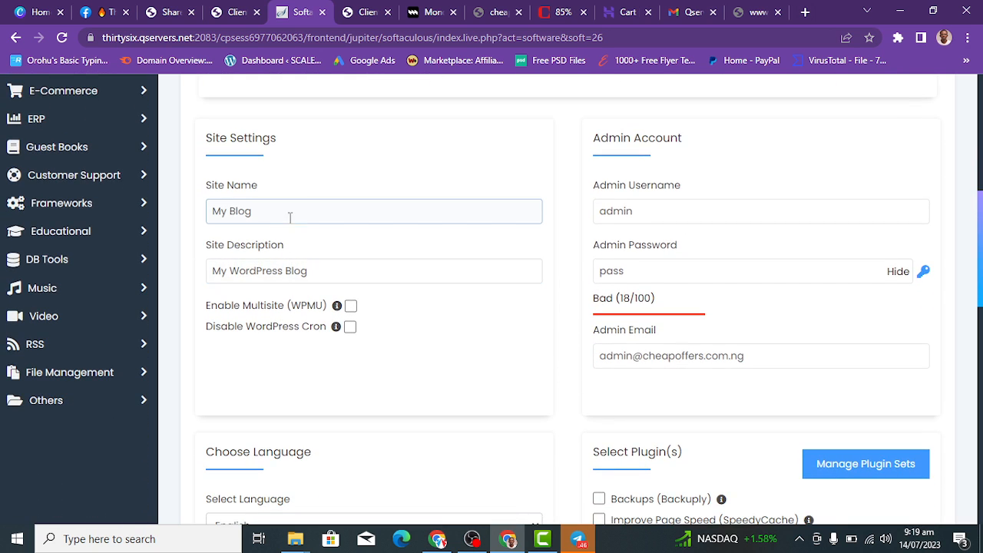
drag(273, 210, 220, 209)
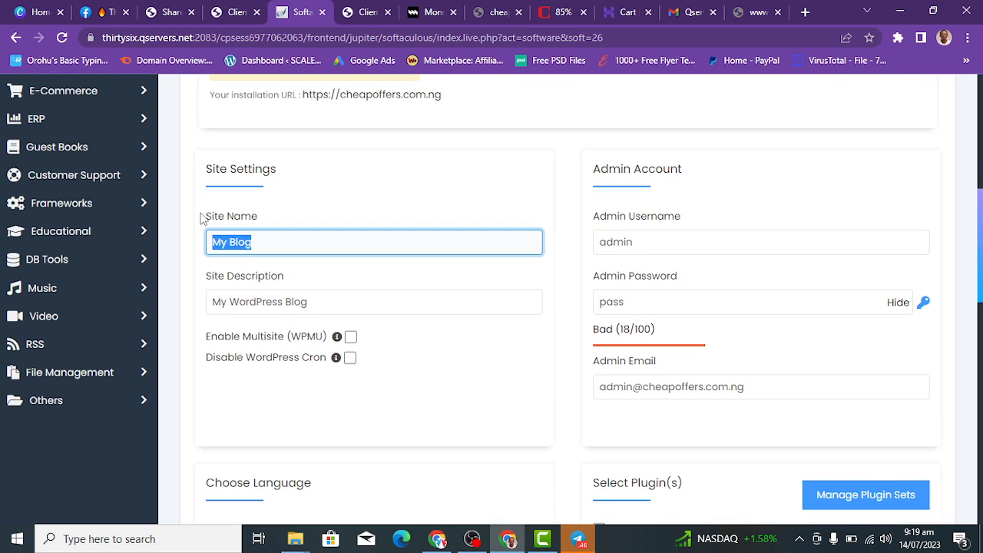
text(Che)
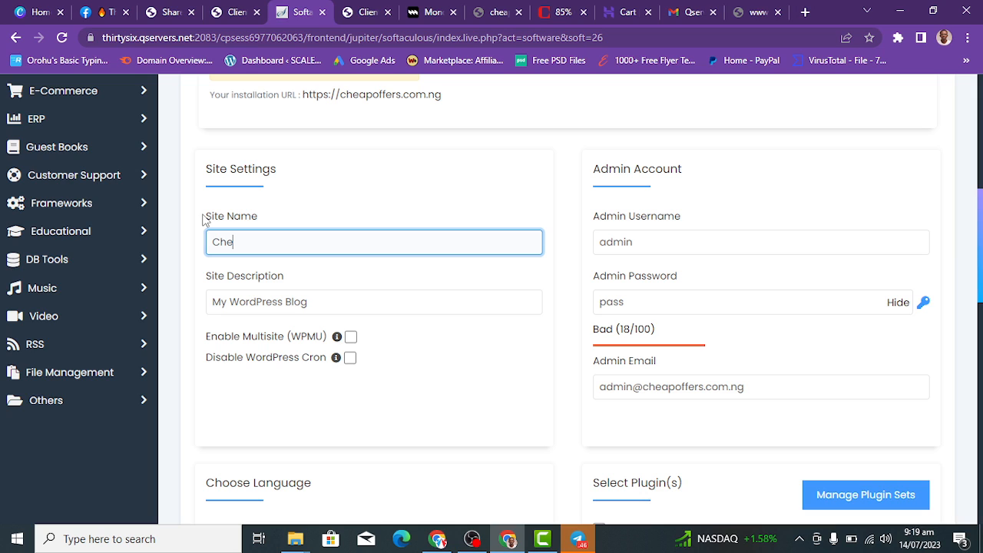
text(ap Offers)
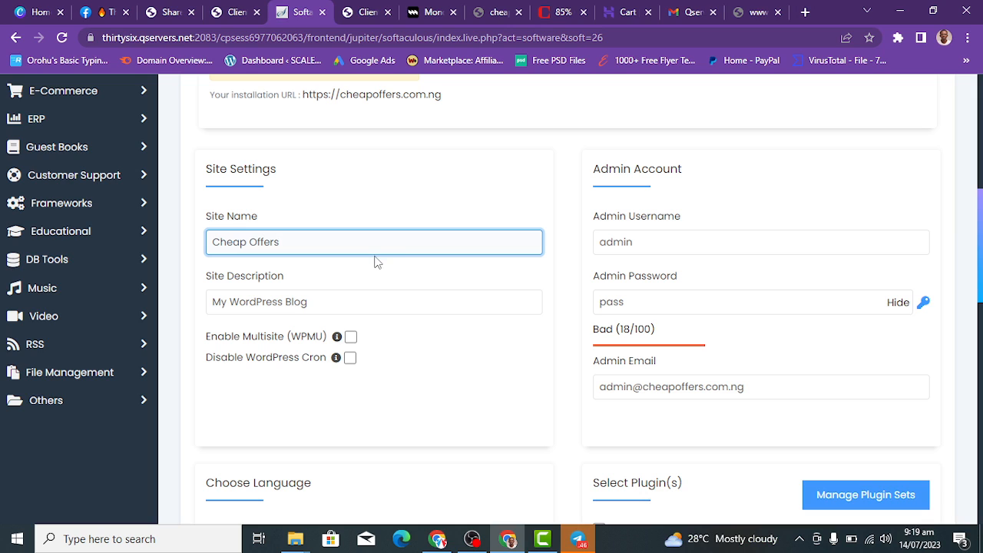
Step: Replace the site description with 'Grab Amazing Discounted Offers'
drag(321, 306, 210, 304)
text(Grab )
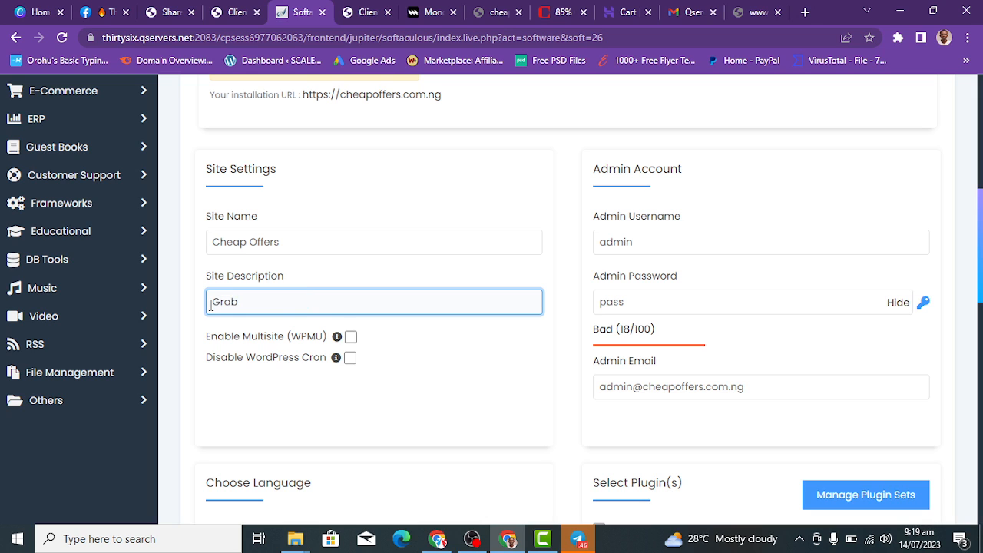
text(Discou)
key(BackSpace)
text(Amazing)
text(ANDIsoubcoscount)
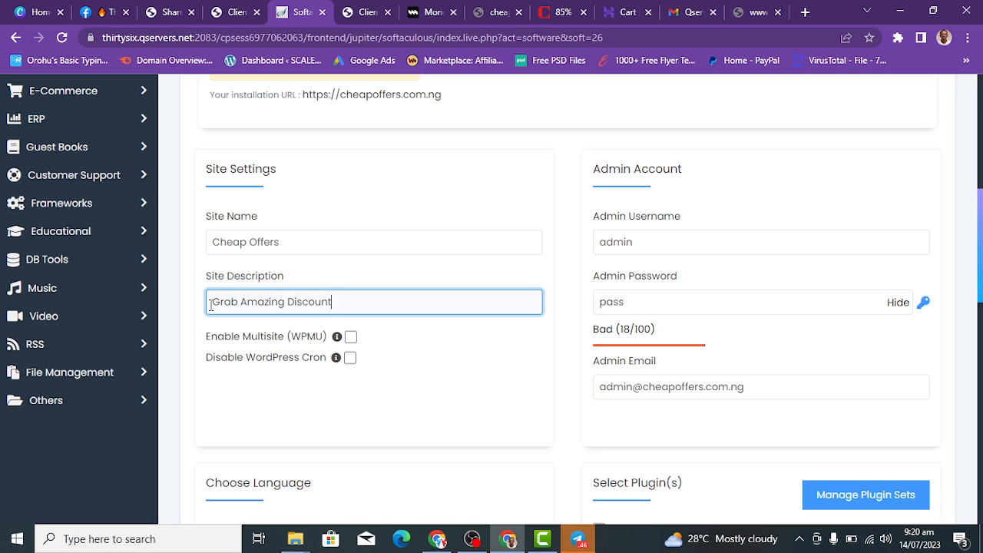
text(ed Offers)
Step: Replace the default 'admin' username with a custom admin username
click(682, 243)
drag(645, 245, 595, 257)
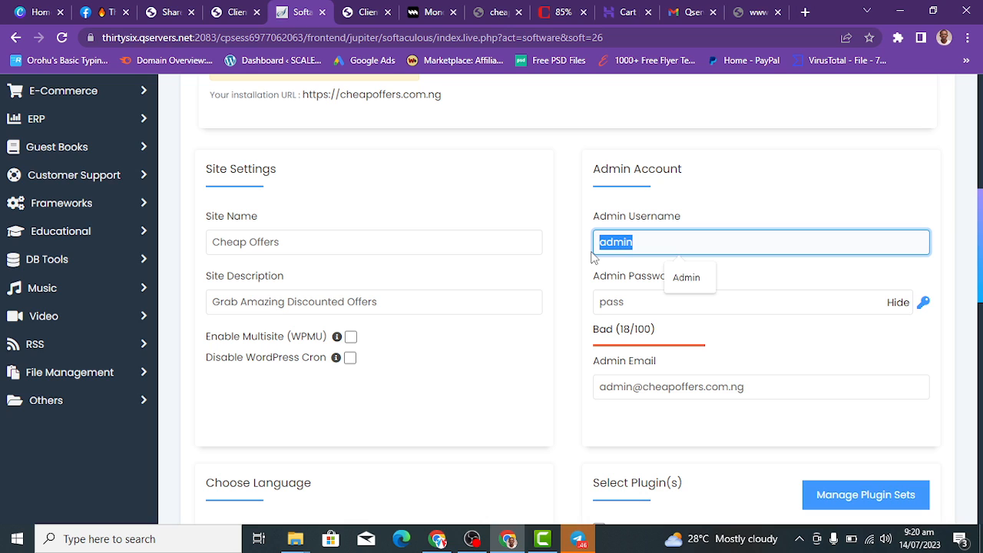
text(cheap)
key(BackSpace)
key(BackSpace)
key(BackSpace)
key(BackSpace)
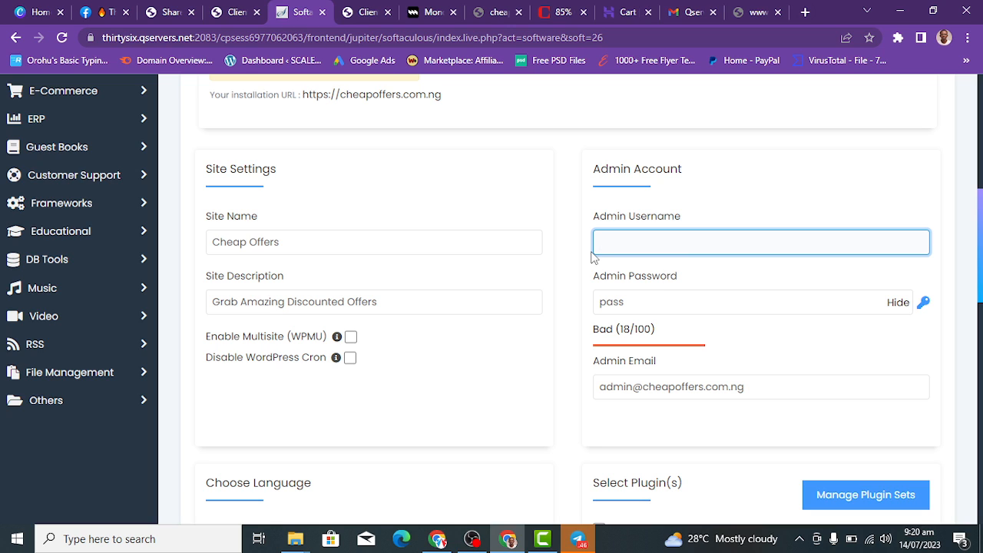
text(orodu)
key(BackSpace)
key(BackSpace)
text(hu@)
key(BackSpace)
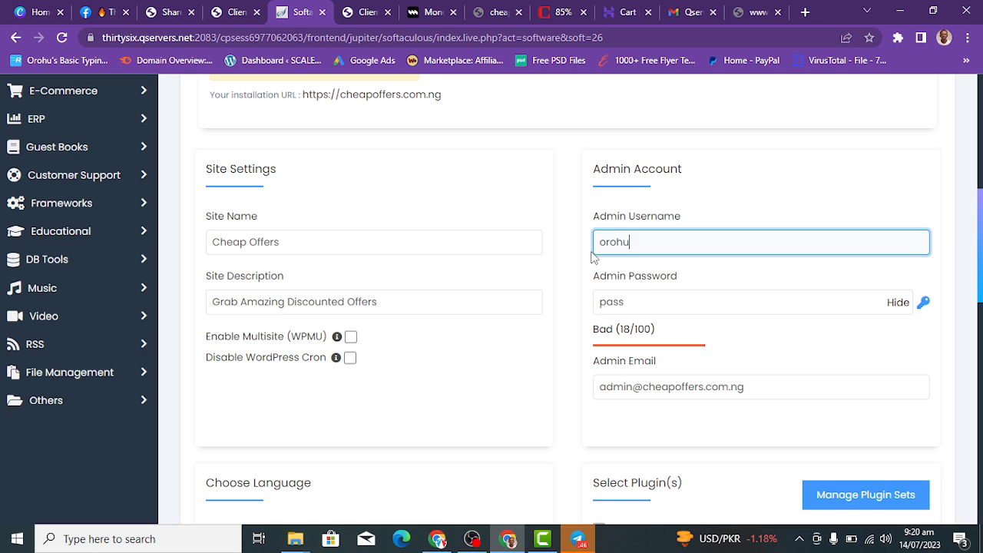
text(1996)
Step: Clear the default admin password and enter a strong custom password
click(695, 302)
key(BackSpace)
key(BackSpace)
key(BackSpace)
key(BackSpace)
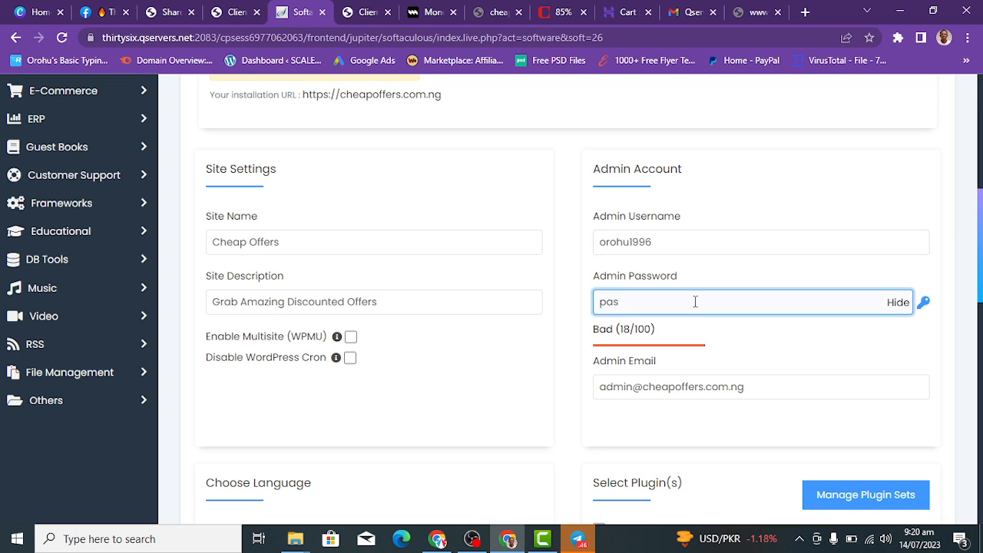
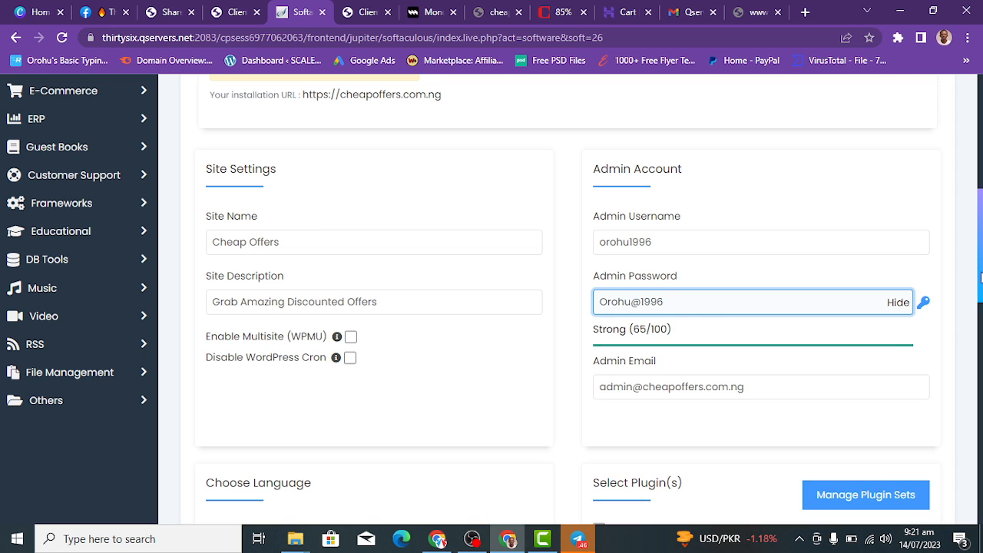
scroll(981, 276, down, 1)
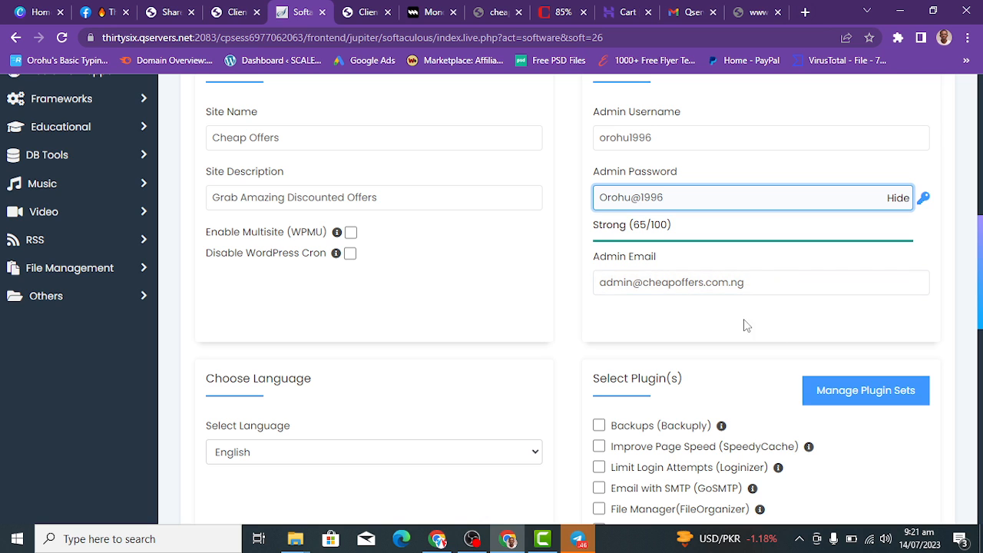
Step: Run the WordPress install, then tick overwrite existing files after the error and install again
scroll(979, 317, down, 3)
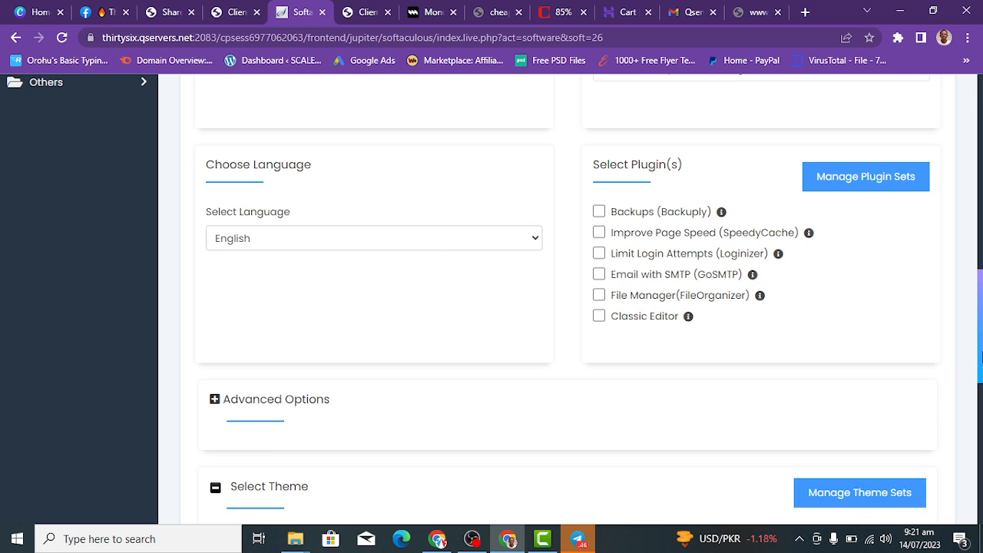
drag(981, 355, 979, 488)
click(576, 385)
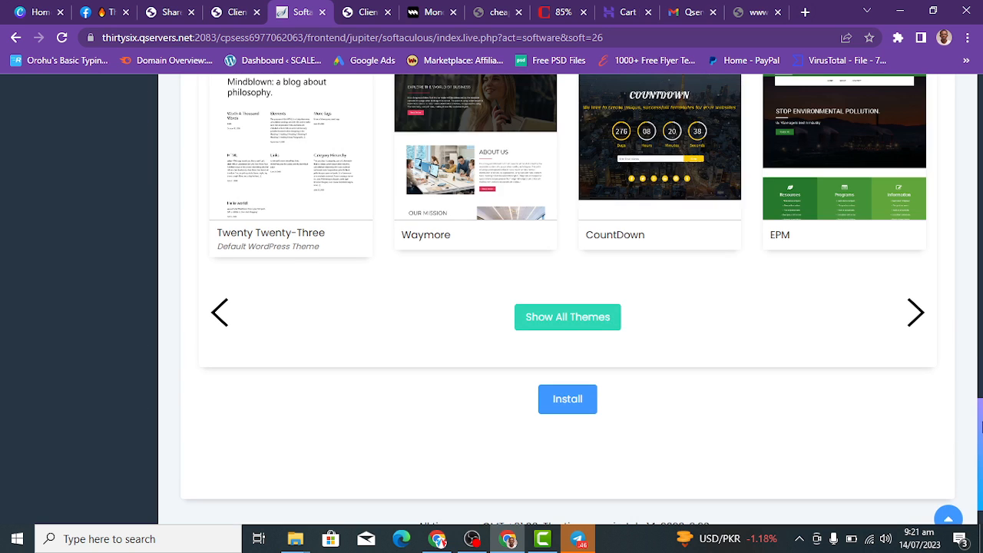
drag(982, 427, 982, 140)
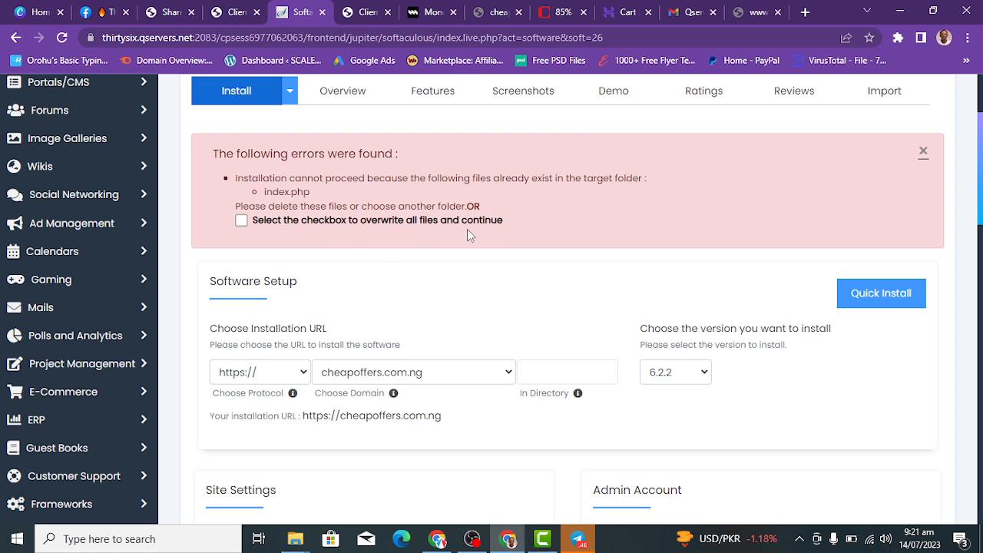
click(241, 221)
drag(982, 171, 982, 484)
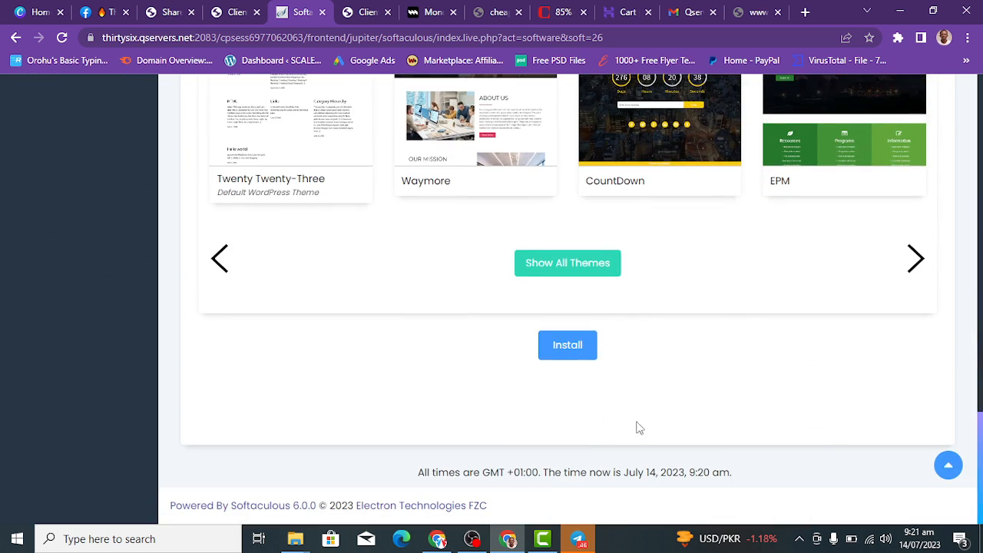
click(573, 354)
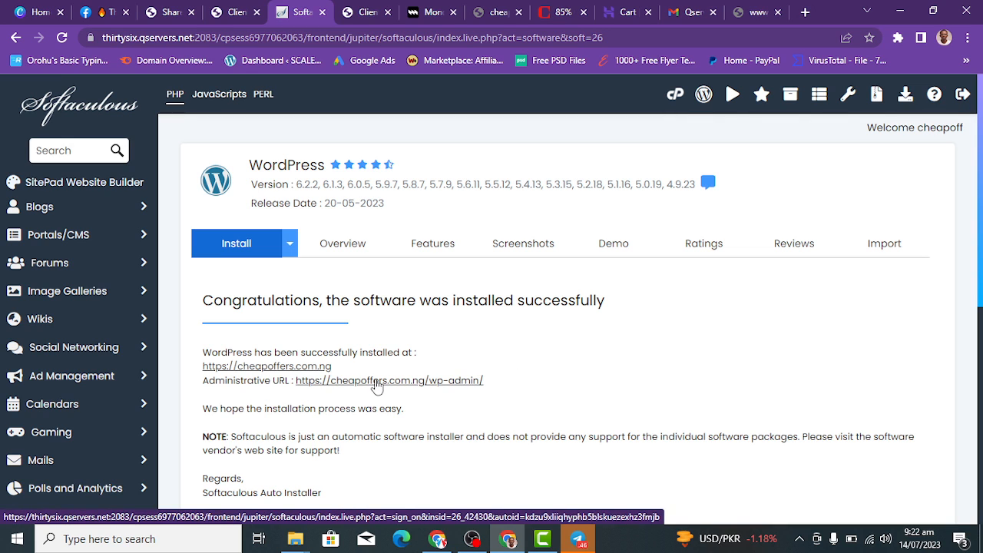
Step: Open the new cheapoffers.com.ng site in a new tab and check it
right_click(304, 367)
click(330, 373)
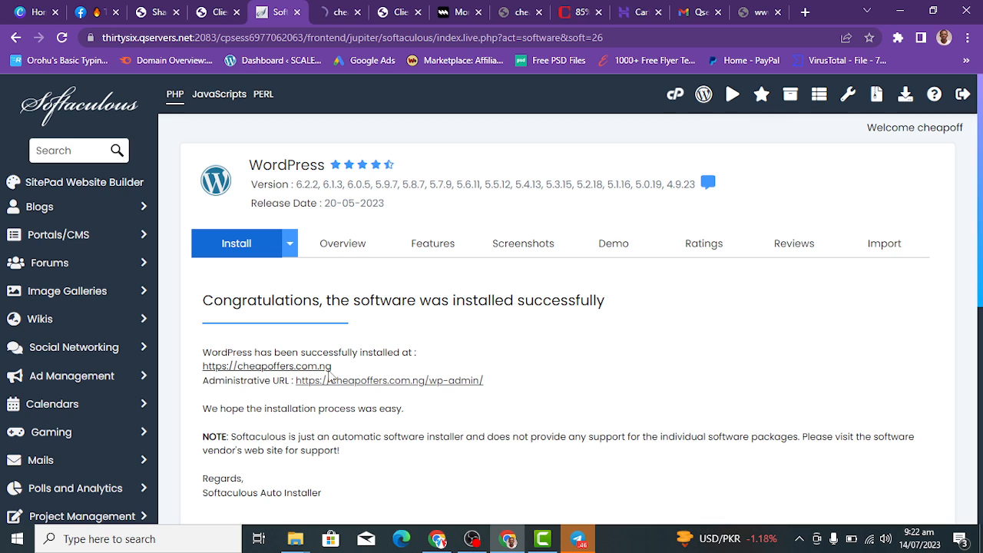
click(340, 12)
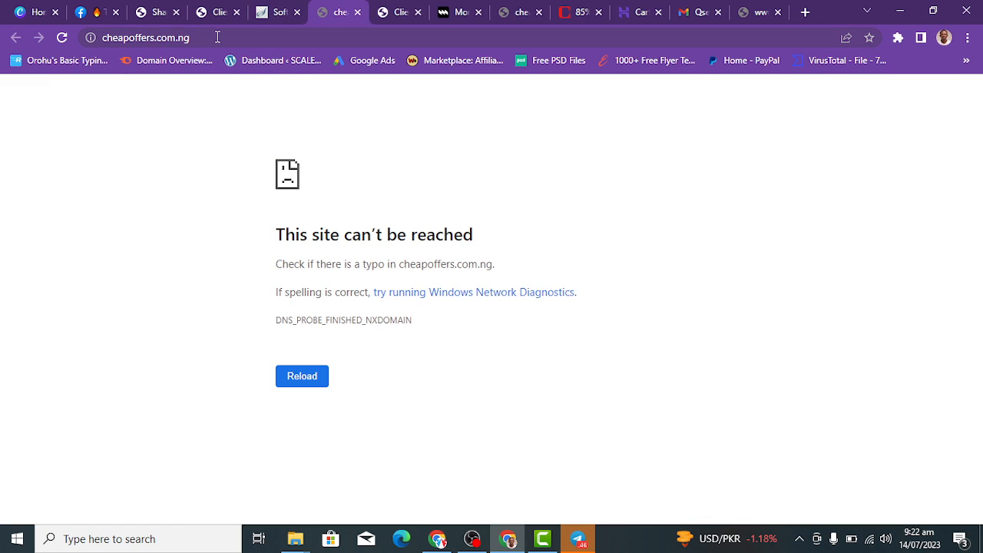
click(278, 17)
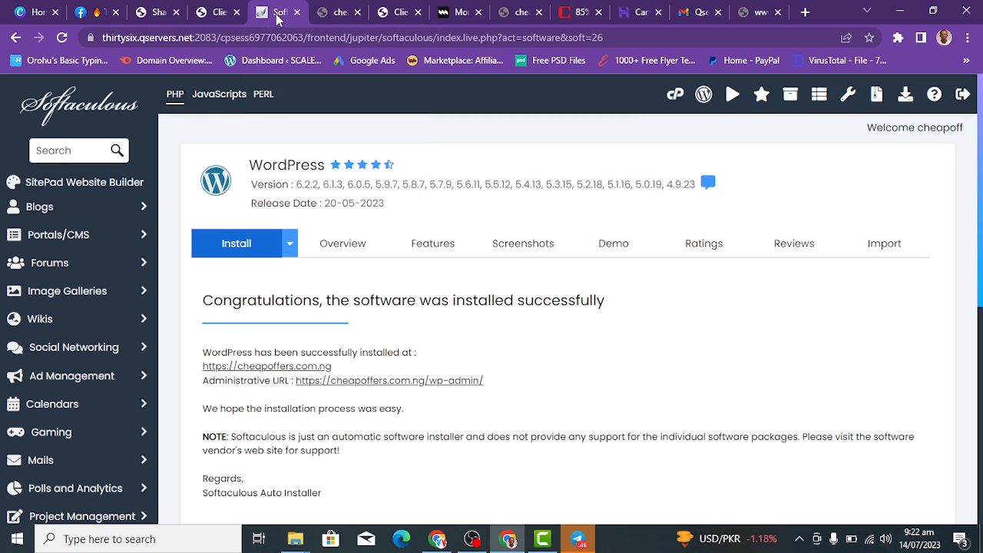
click(339, 9)
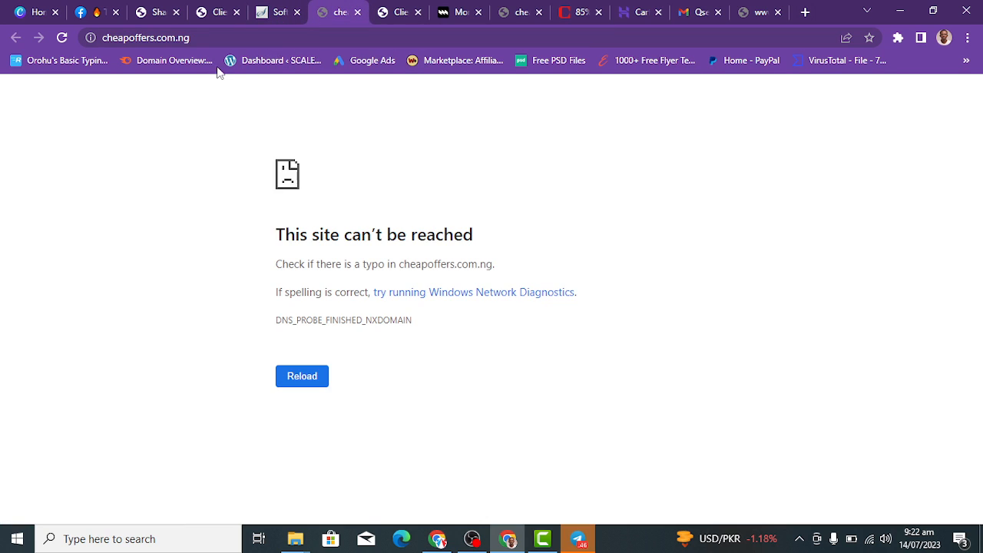
click(251, 14)
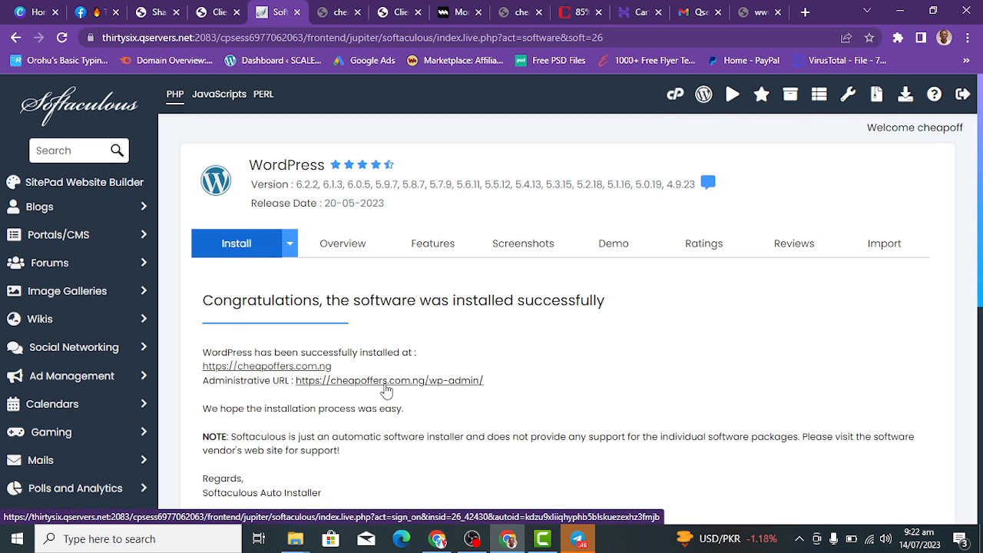
Step: Open the WordPress admin URL in a new tab, then return to the Softaculous confirmation
right_click(386, 391)
click(428, 398)
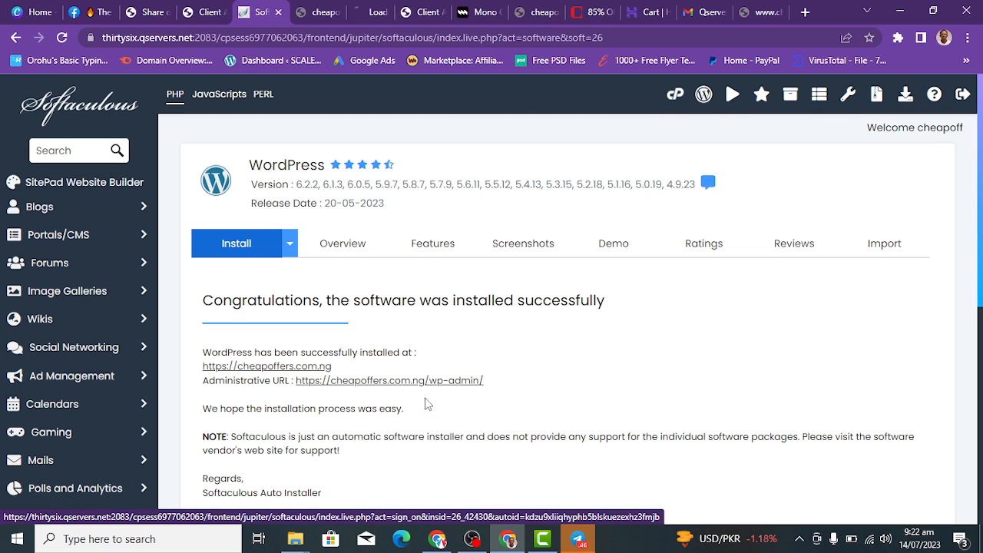
click(369, 9)
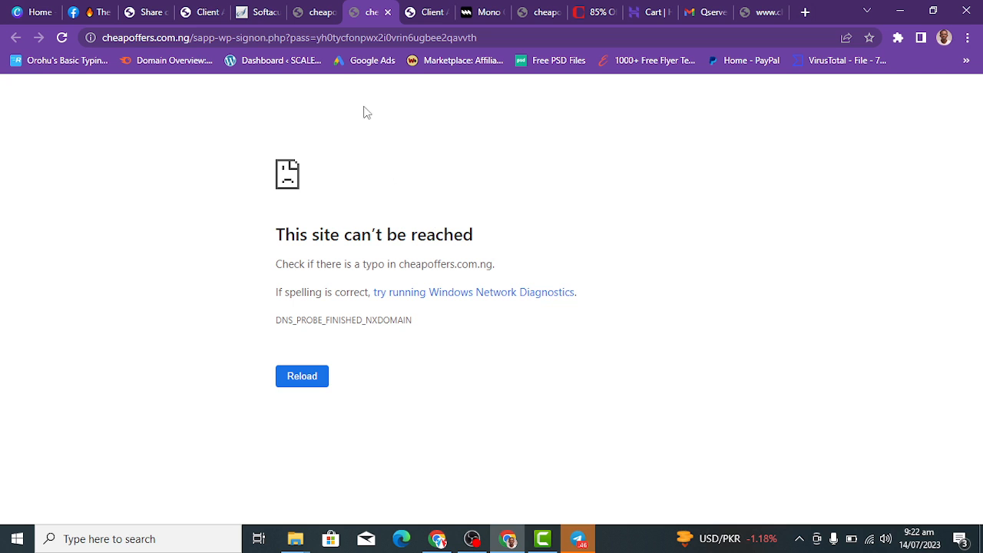
click(303, 14)
click(260, 9)
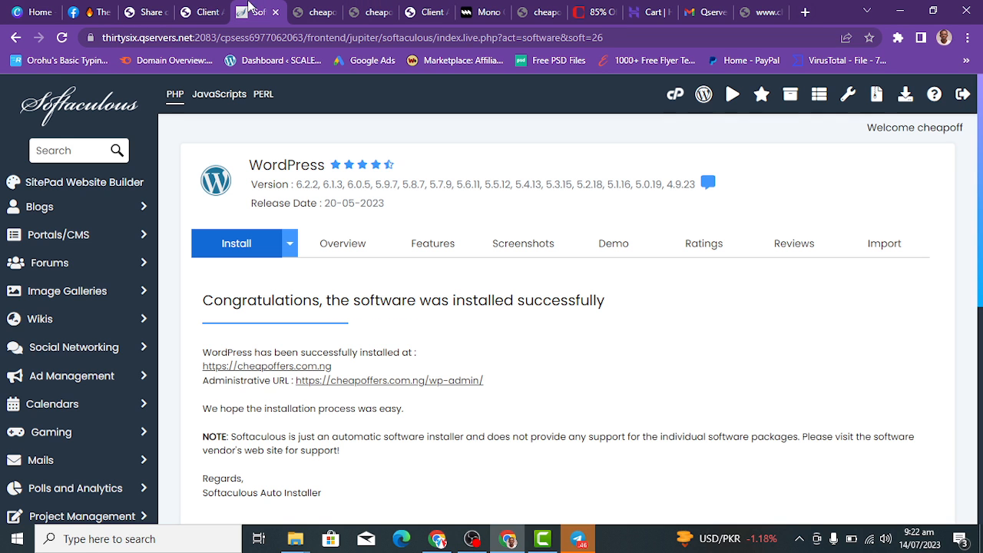